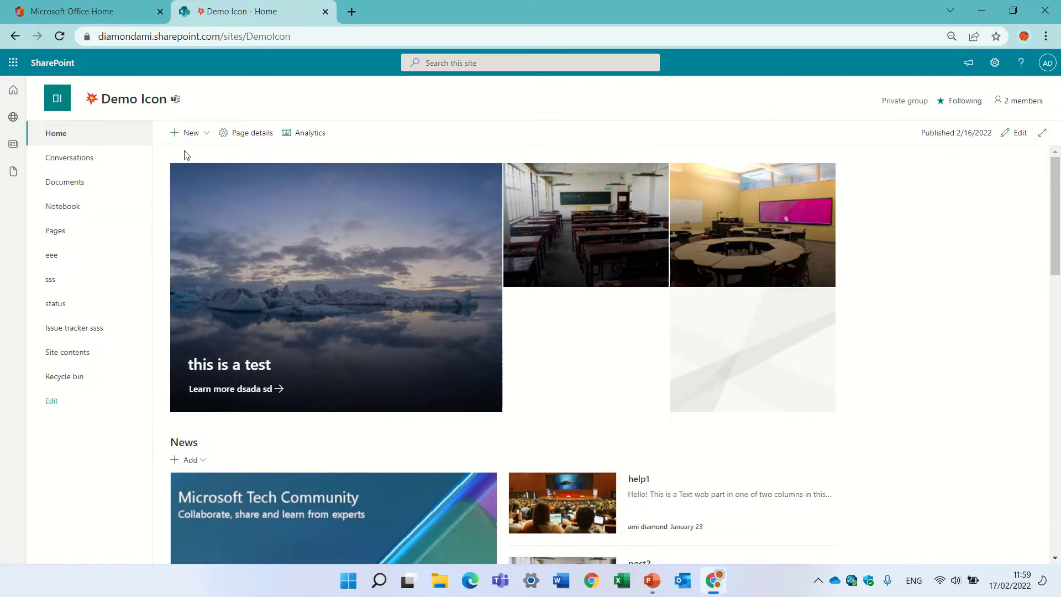
Step: Create a new document library named 'test' on the site
left_click(191, 135)
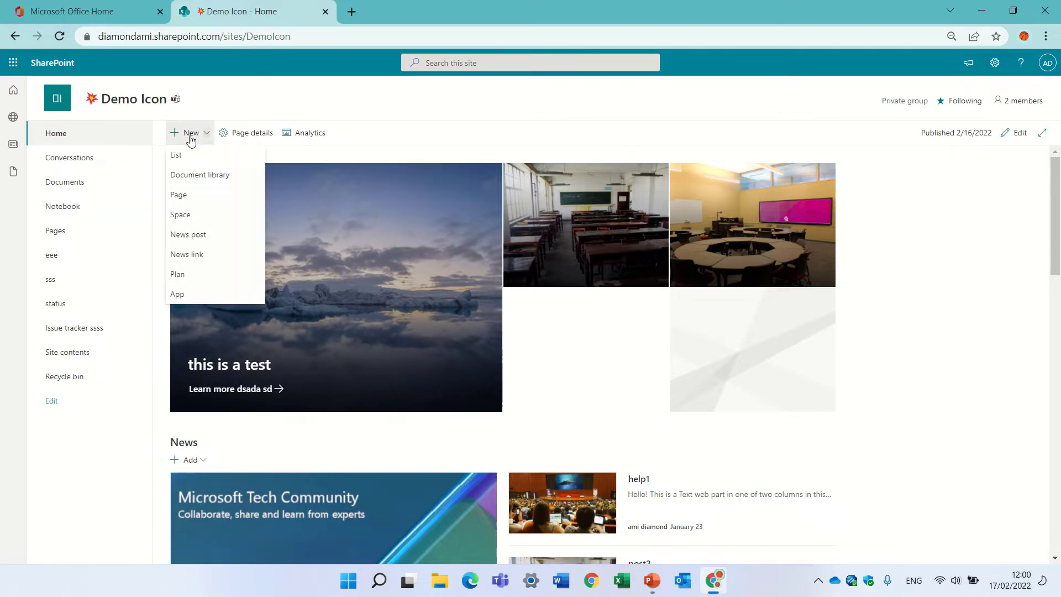
left_click(220, 175)
type("test")
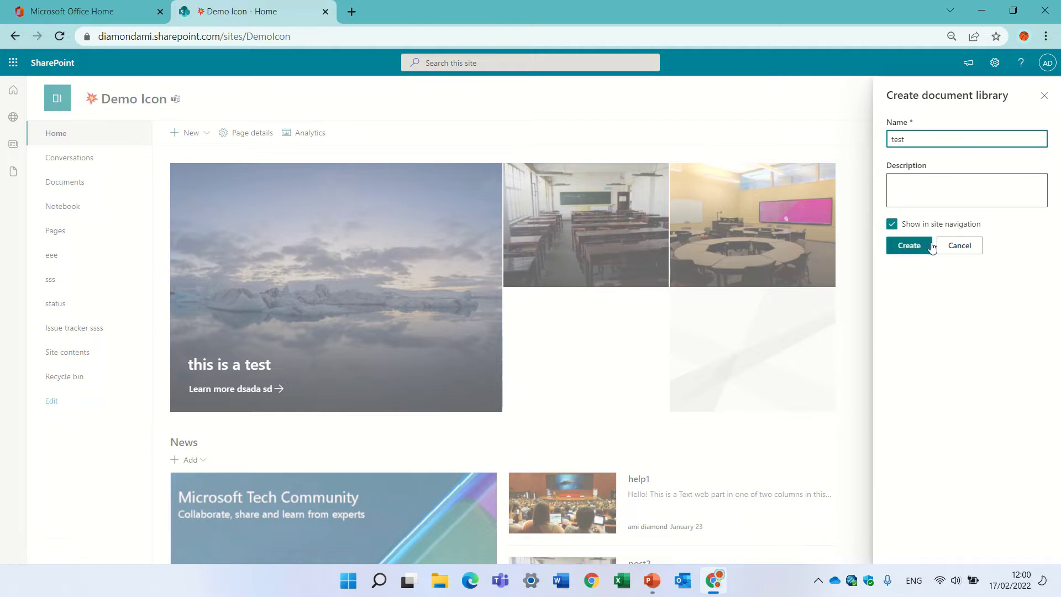
left_click(927, 247)
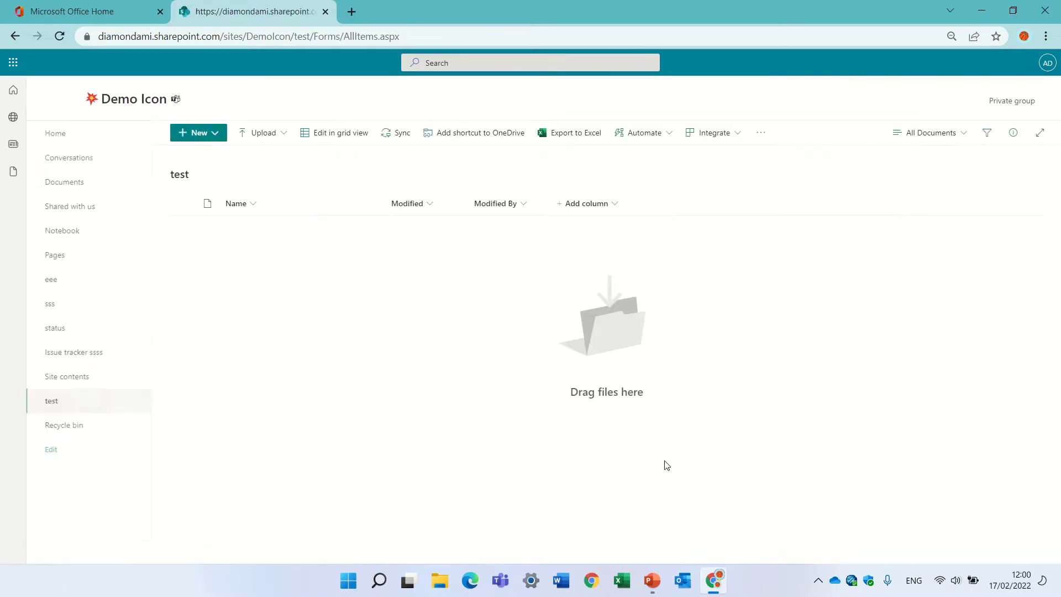
Step: Add two folders, folder1 and folder2, to the test library
left_click(214, 134)
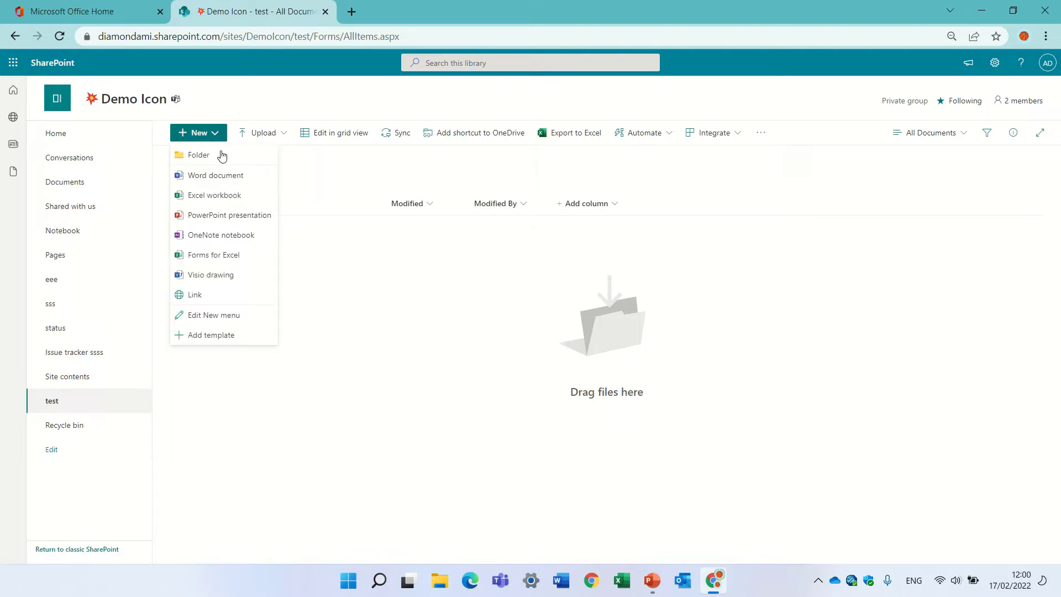
left_click(230, 162)
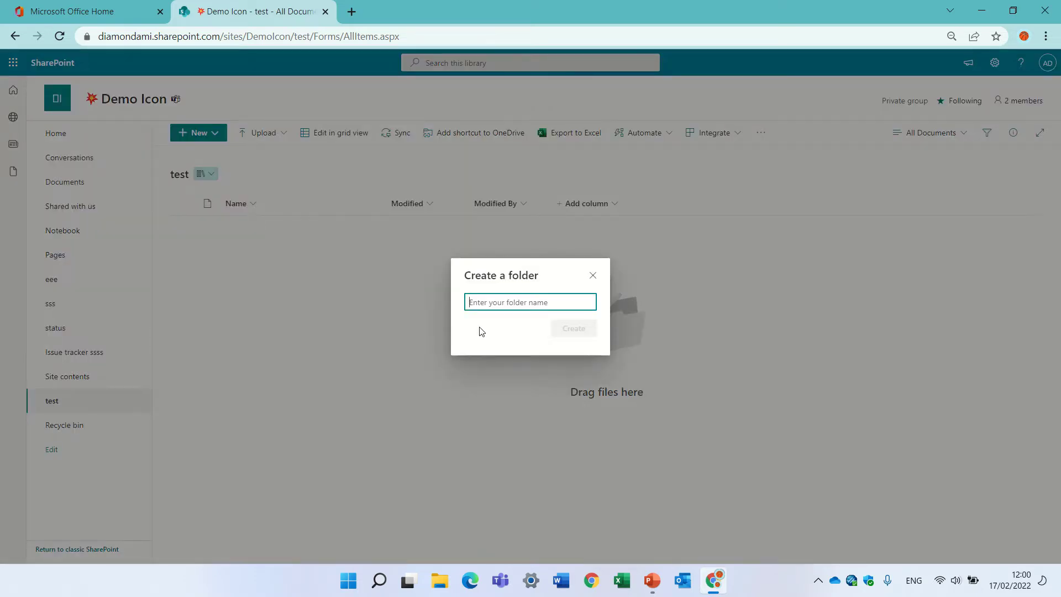
type("folder1")
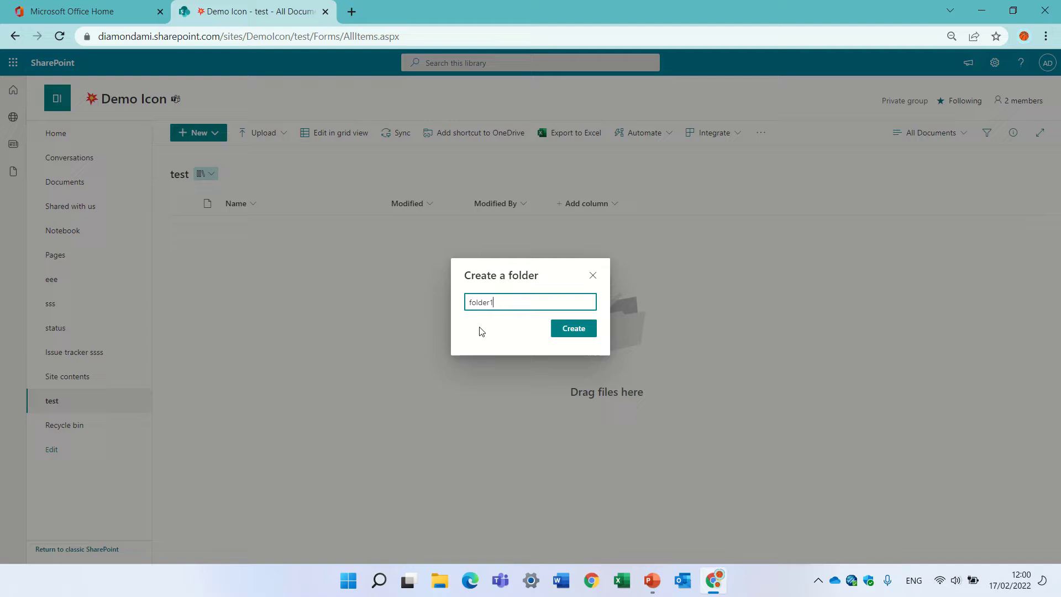
key("Return")
left_click(215, 133)
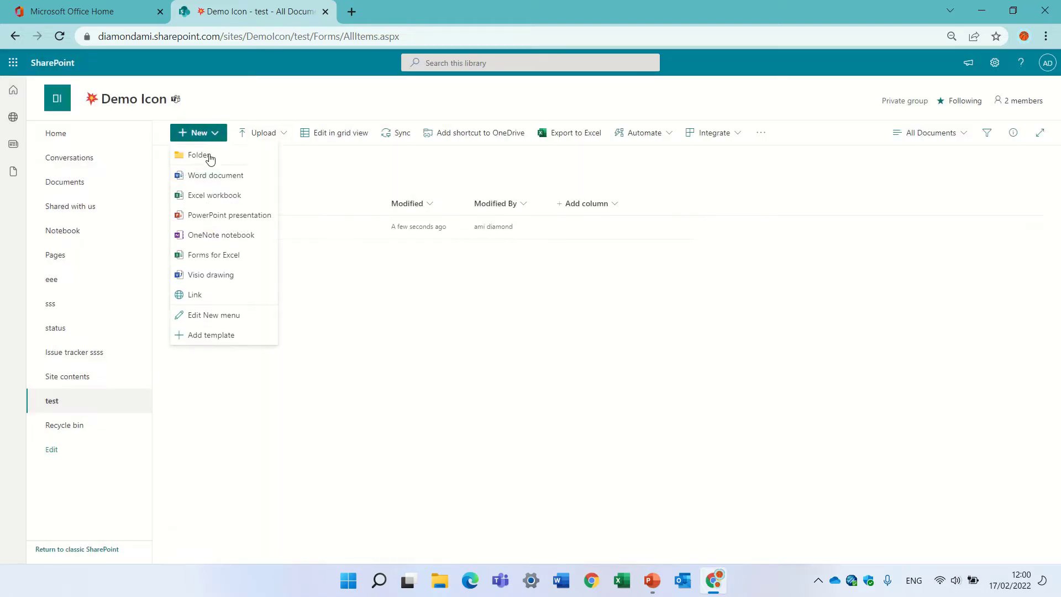
left_click(210, 158)
type("folde")
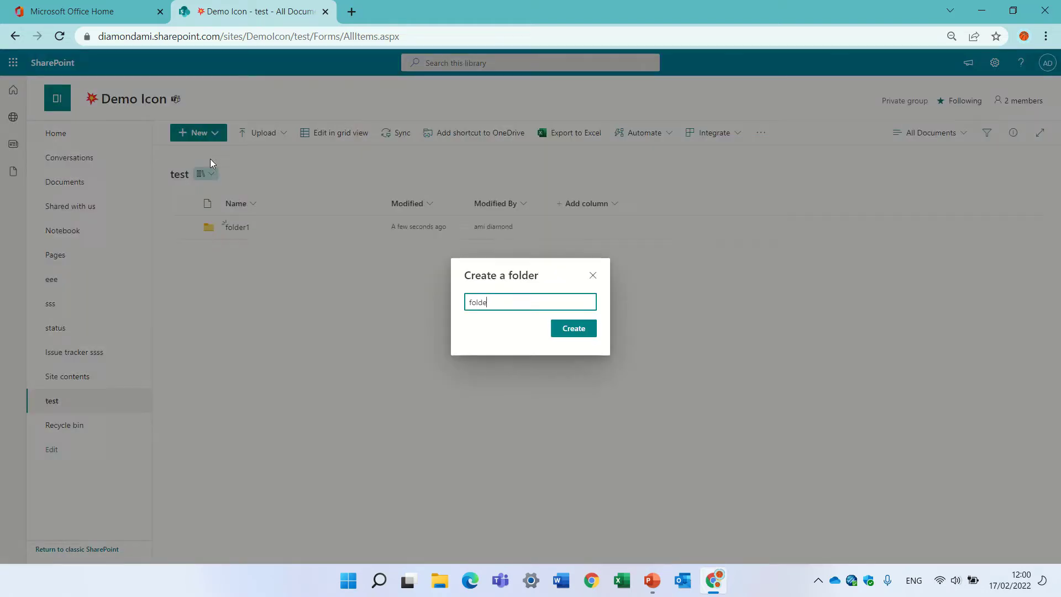
type("r2")
key("Return")
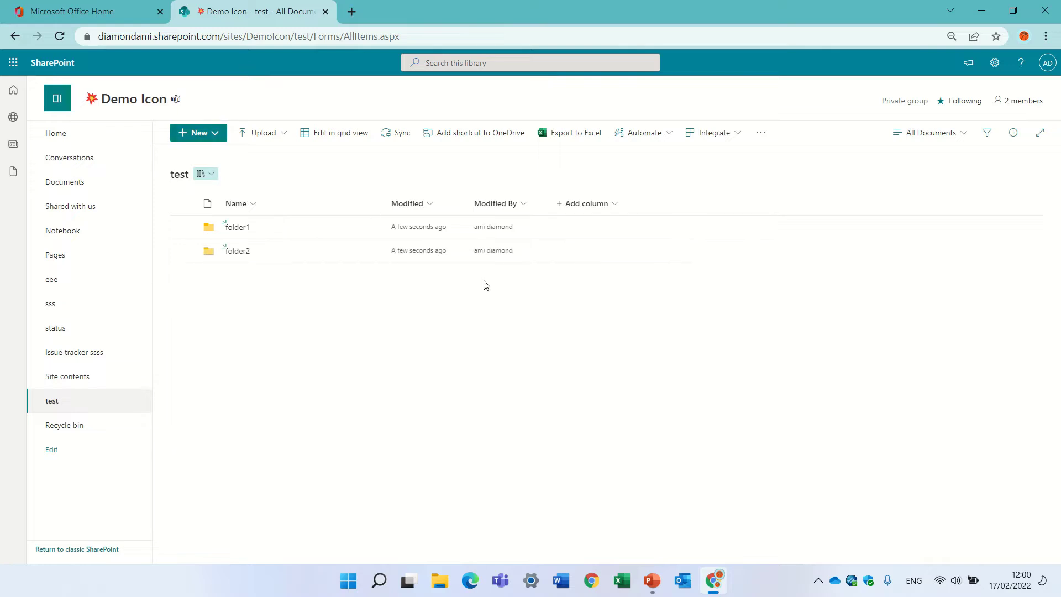
Step: Add a Yes/No column named 'yes no' with default value No
left_click(596, 203)
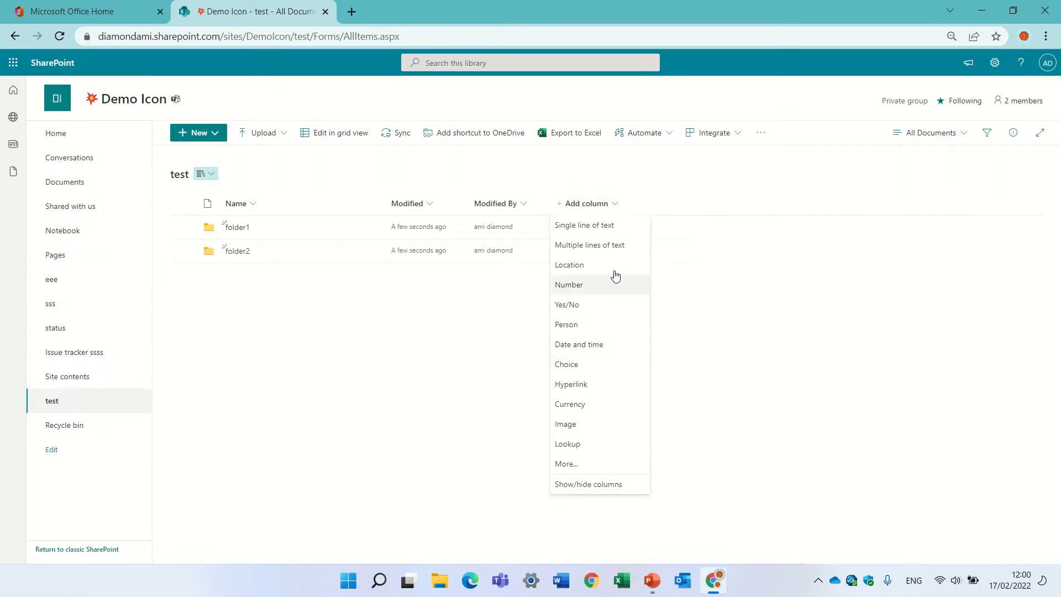
left_click(601, 309)
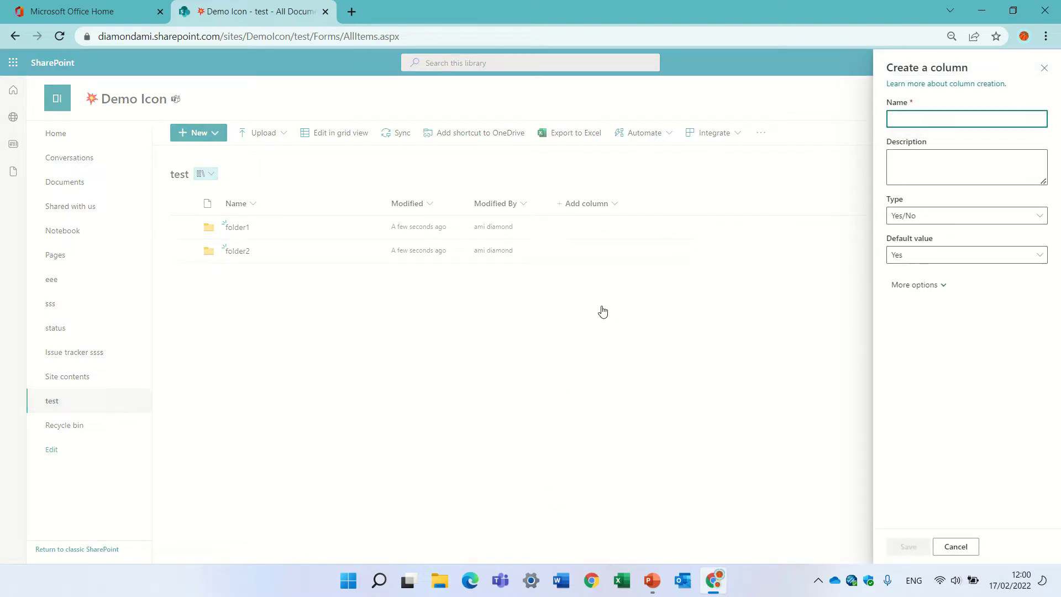
type("yes no")
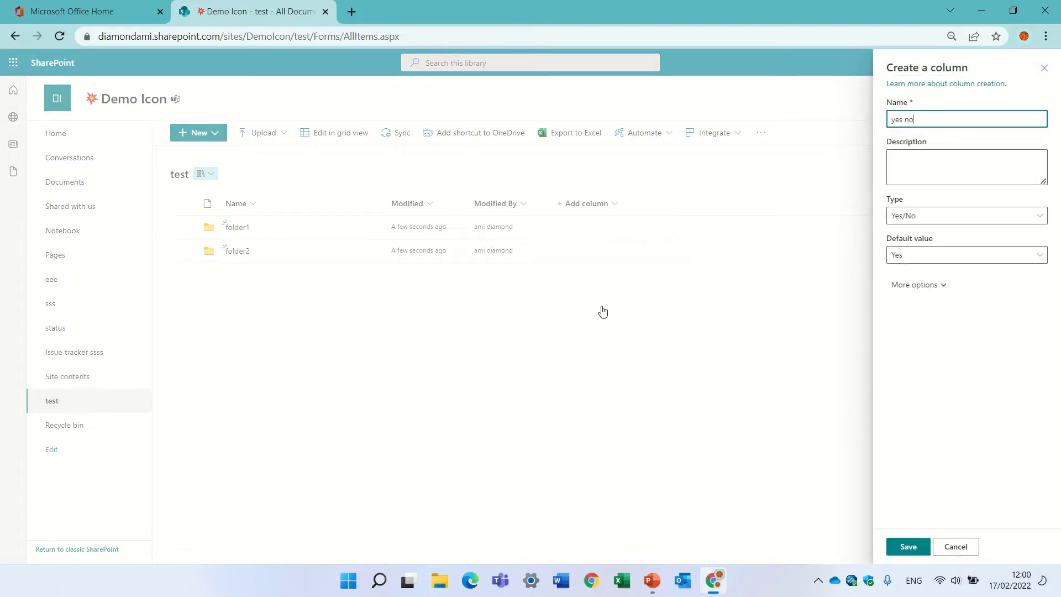
left_click(934, 258)
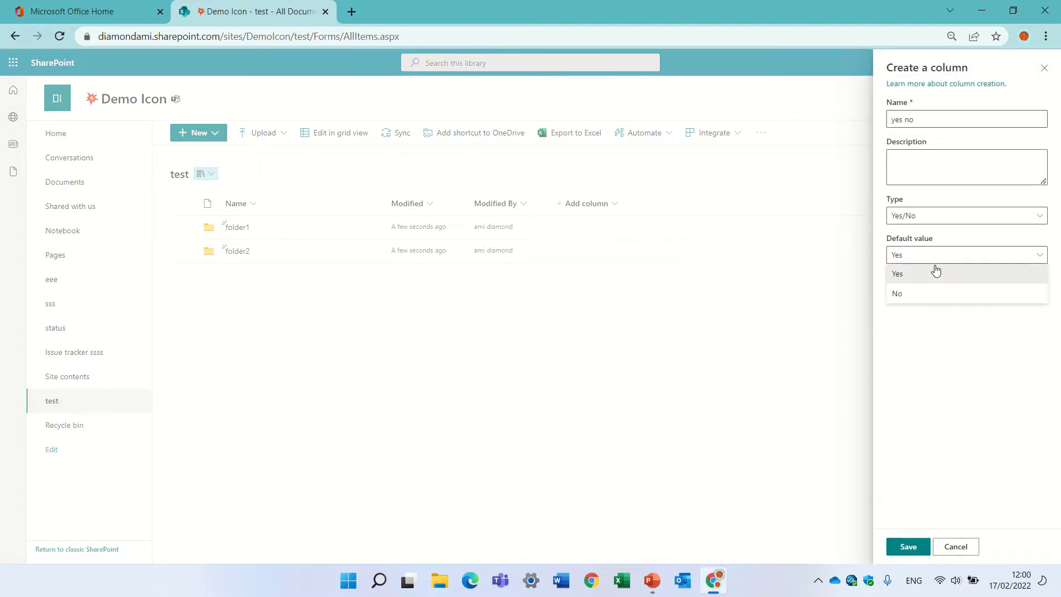
left_click(924, 294)
left_click(930, 286)
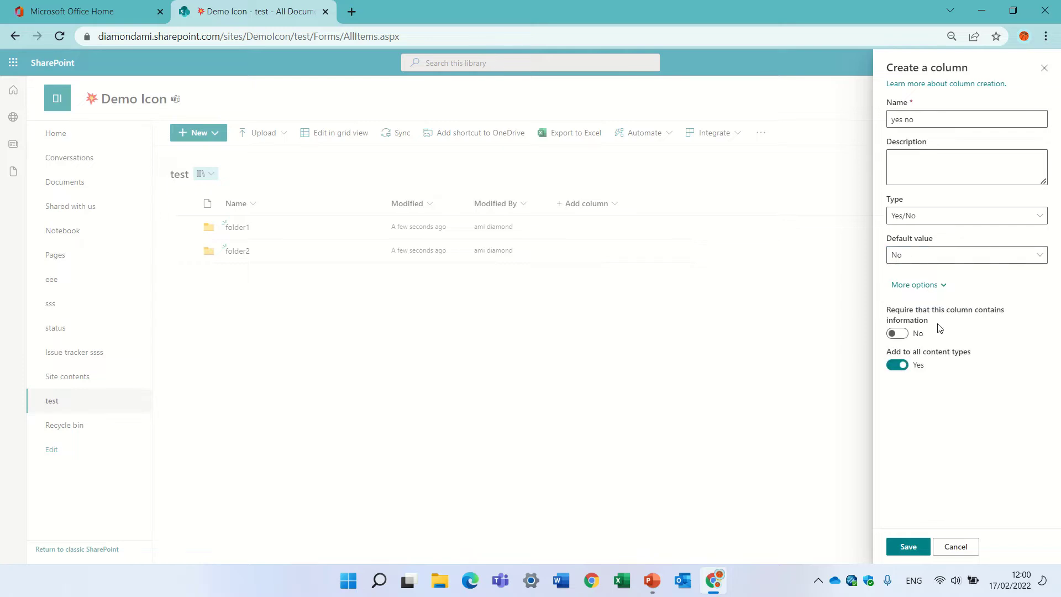
left_click(907, 545)
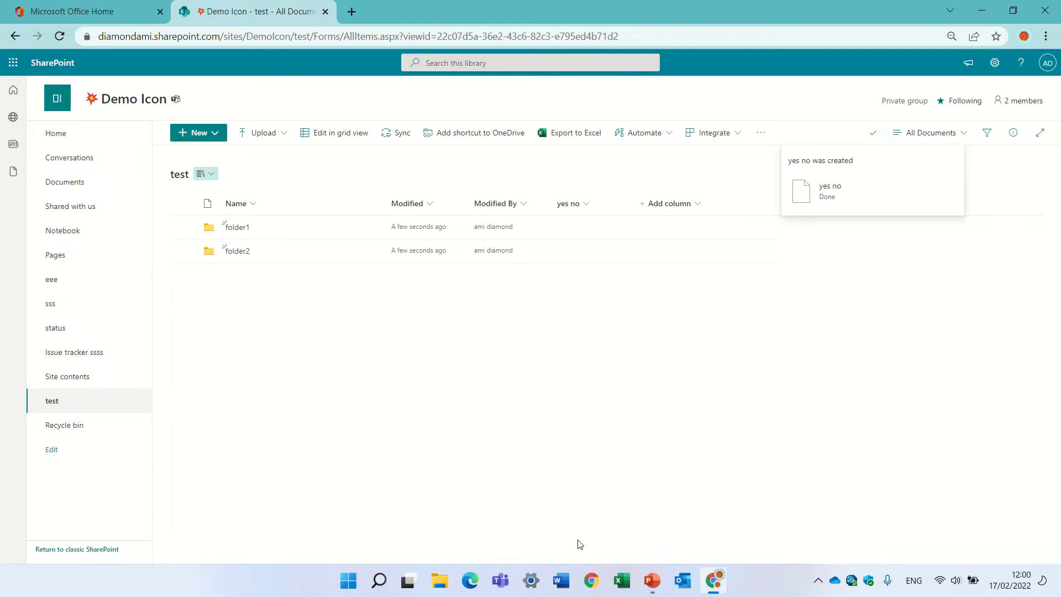
Step: Dismiss the stray browser menu and bring up the library's New menu
right_click(453, 393)
left_click(277, 344)
left_click(215, 138)
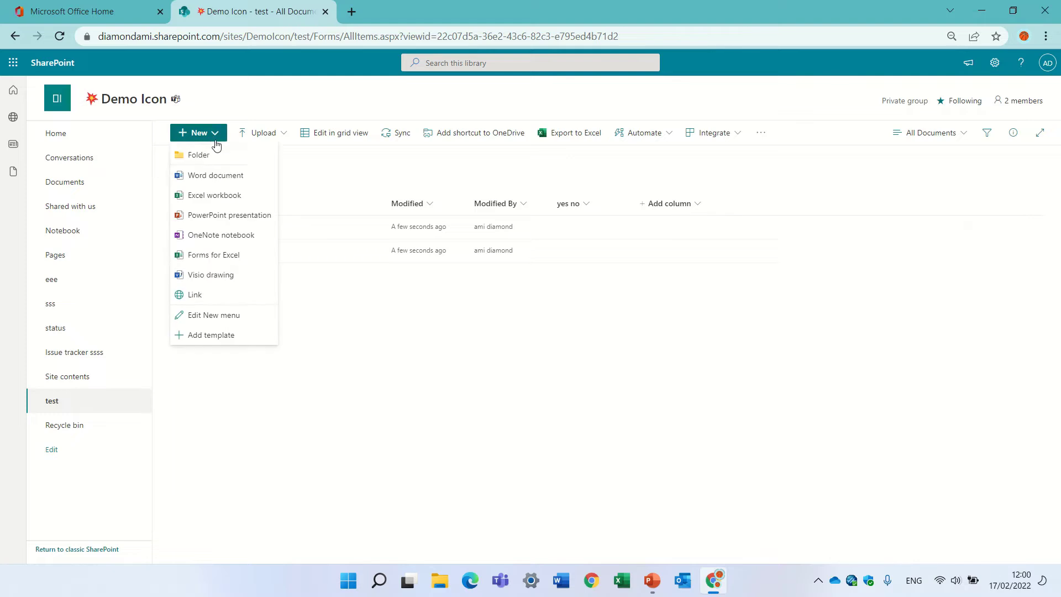
Step: Create a Word document with random letters, rename it test1, and return to the test library
left_click(230, 173)
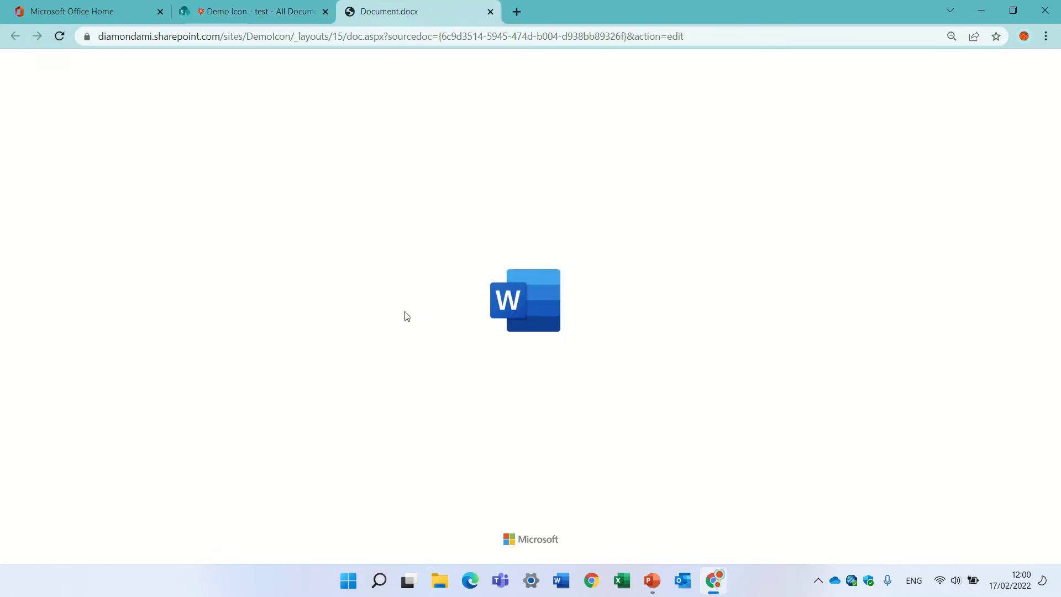
type("adjasdlasjdlasdjalsd")
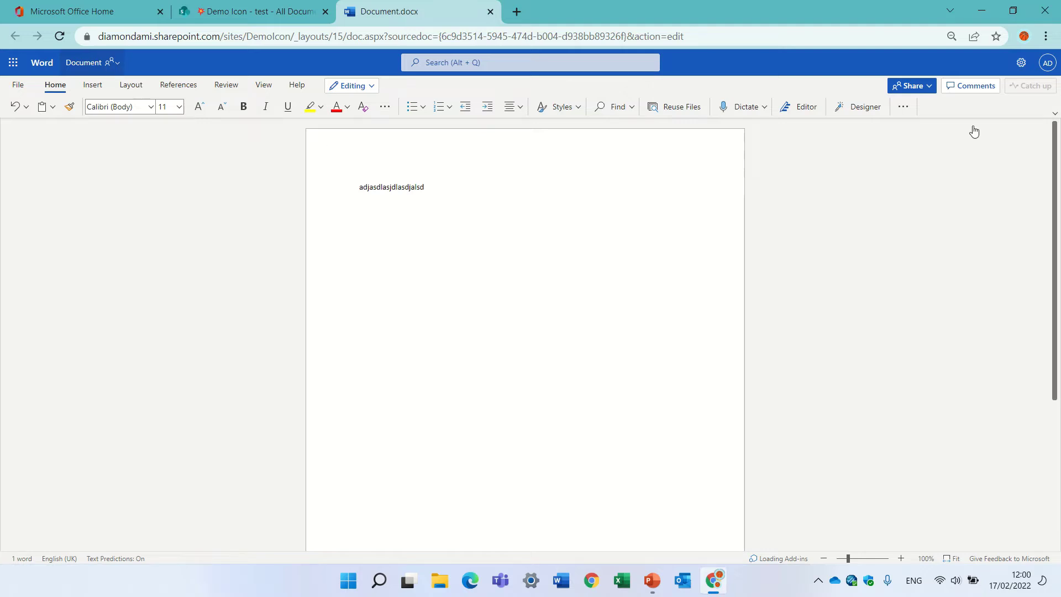
left_click(115, 63)
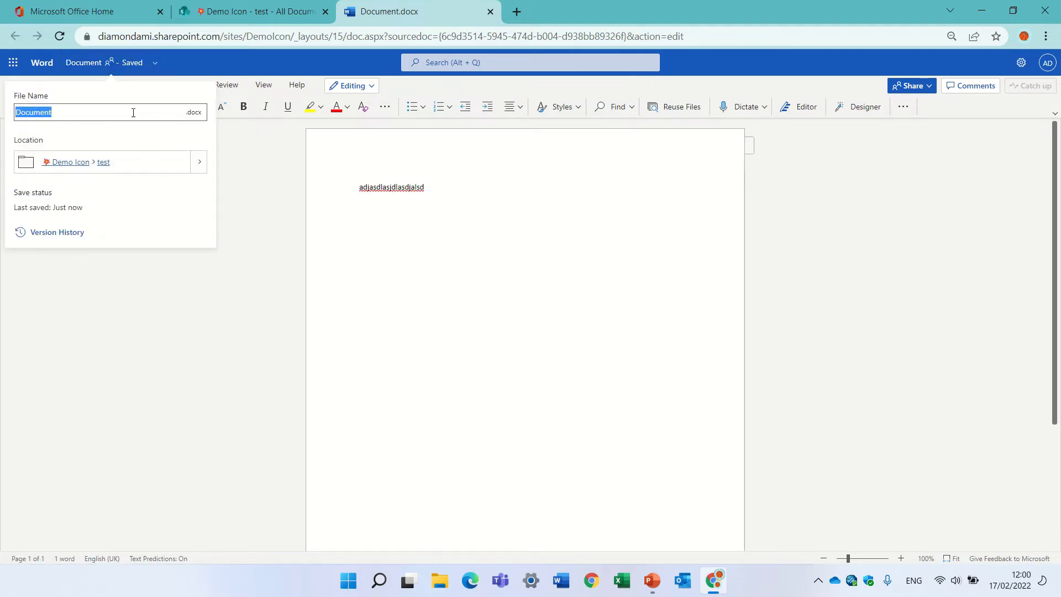
type("test1")
key("Return")
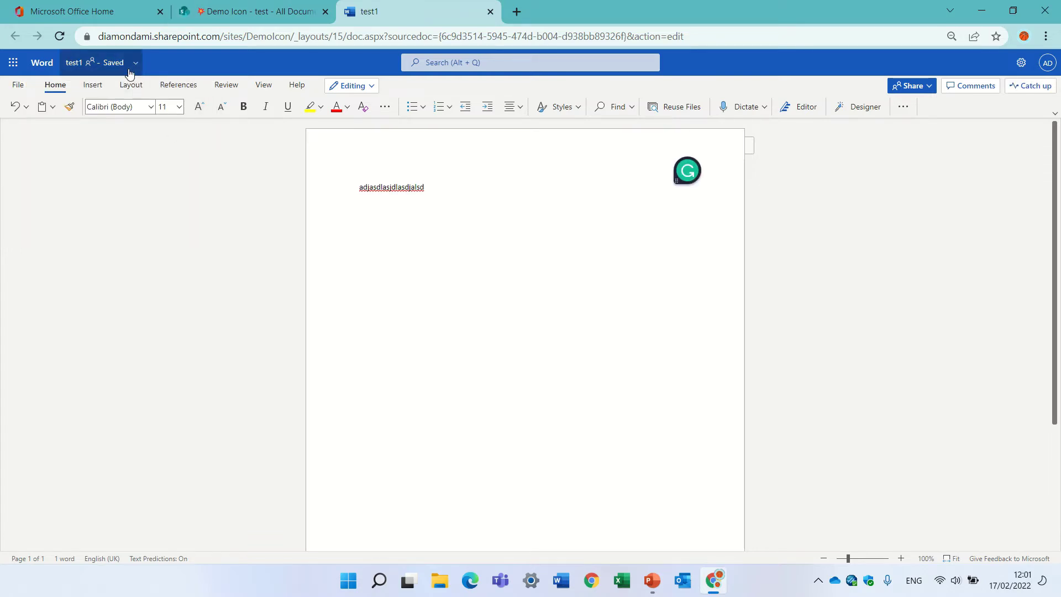
left_click(129, 68)
left_click(101, 167)
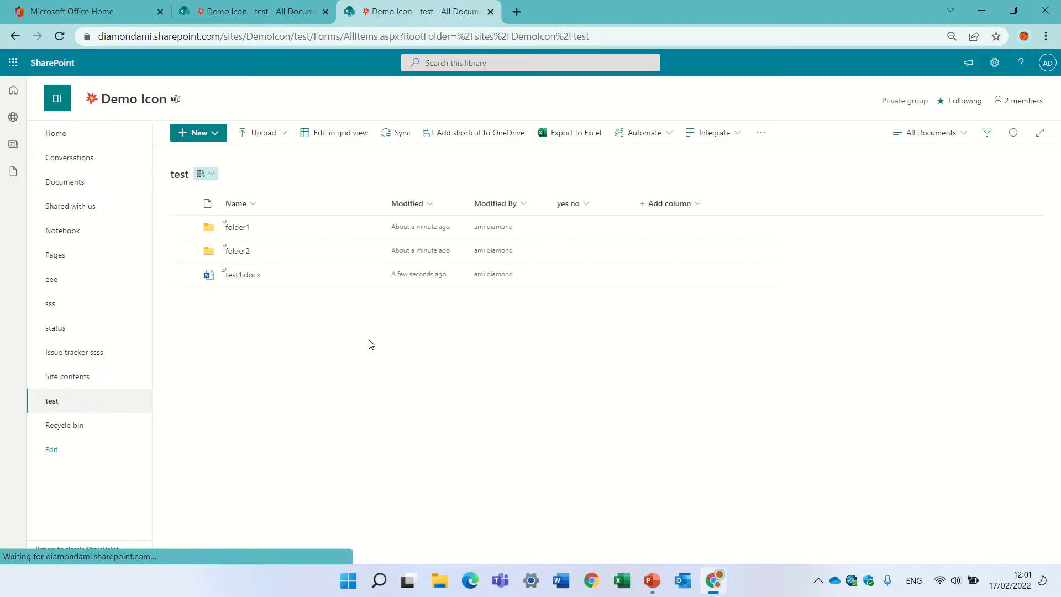
Step: Check the yes no box for test1.docx in grid view, then exit grid view
left_click(183, 274)
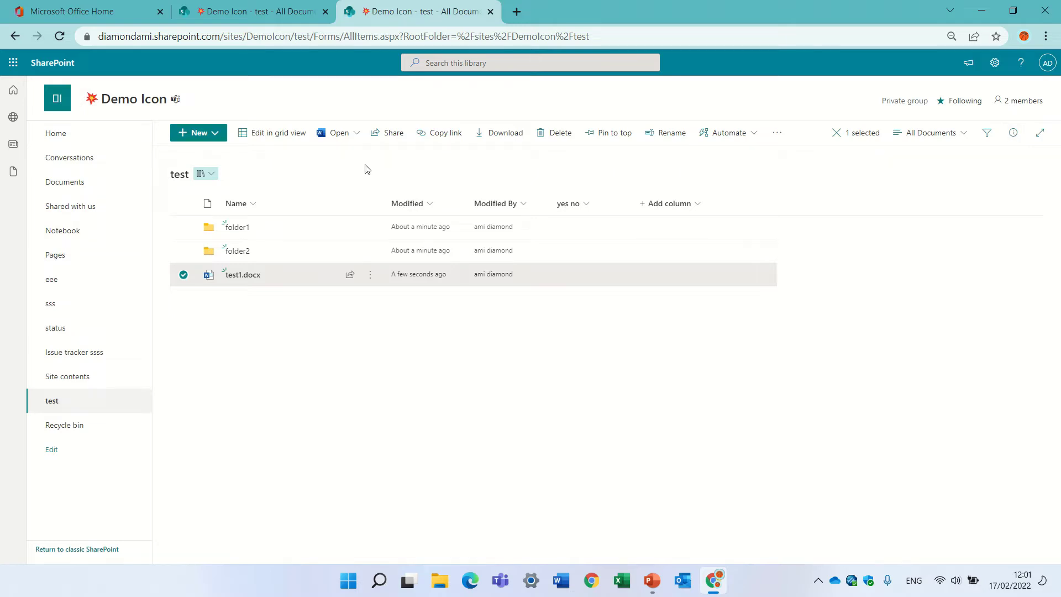
left_click(269, 134)
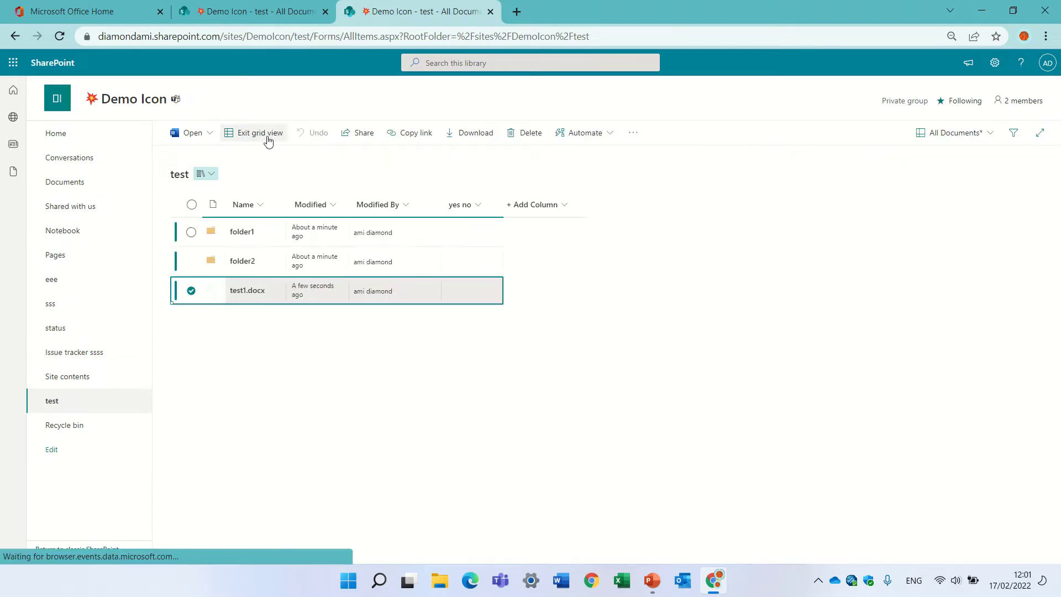
left_click(482, 301)
left_click(470, 291)
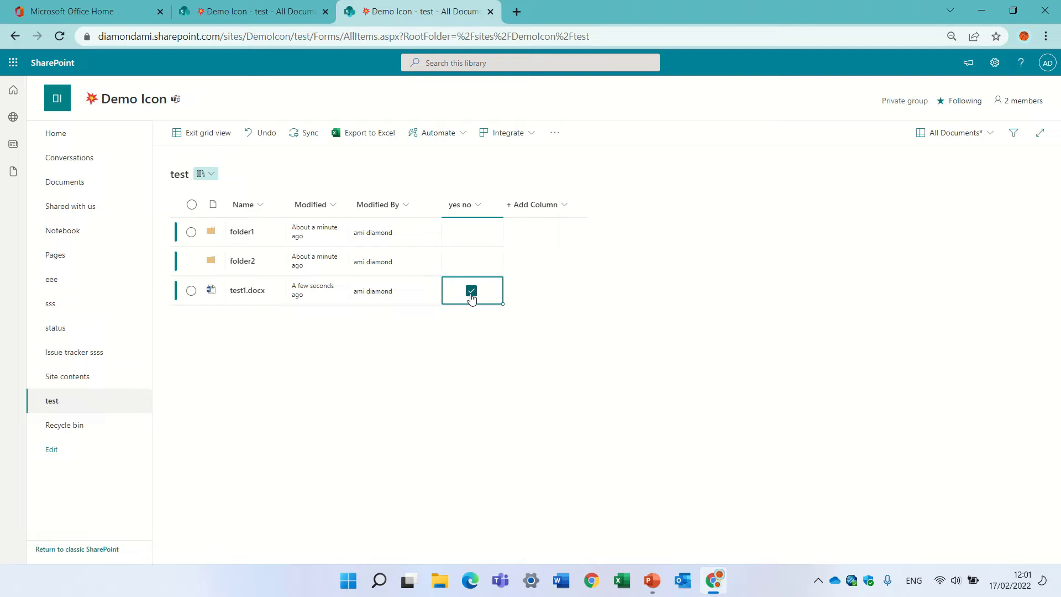
left_click(190, 132)
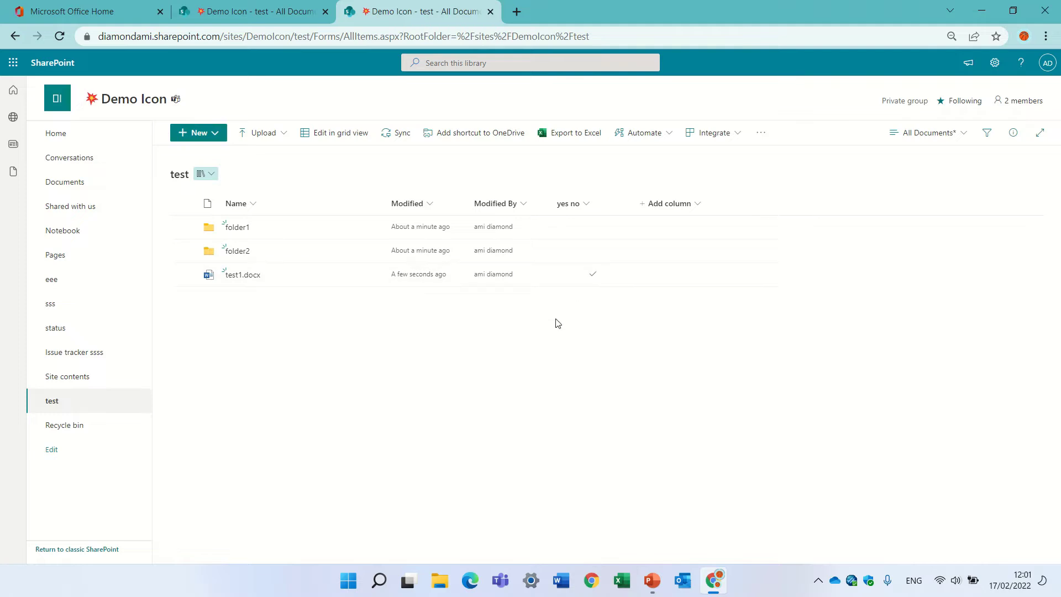
left_click(574, 204)
mouse_move(614, 308)
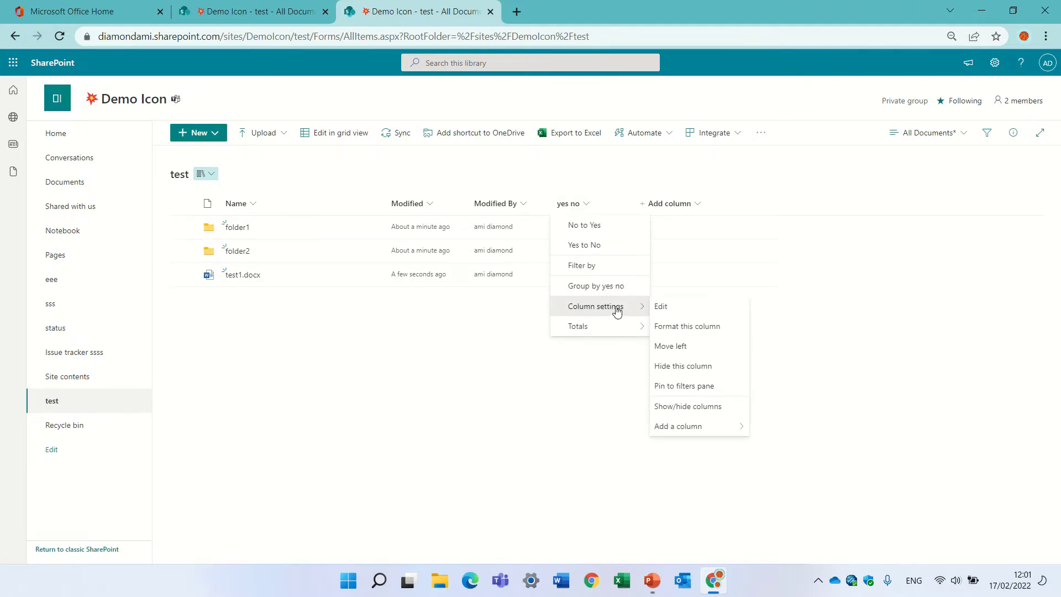
left_click(705, 335)
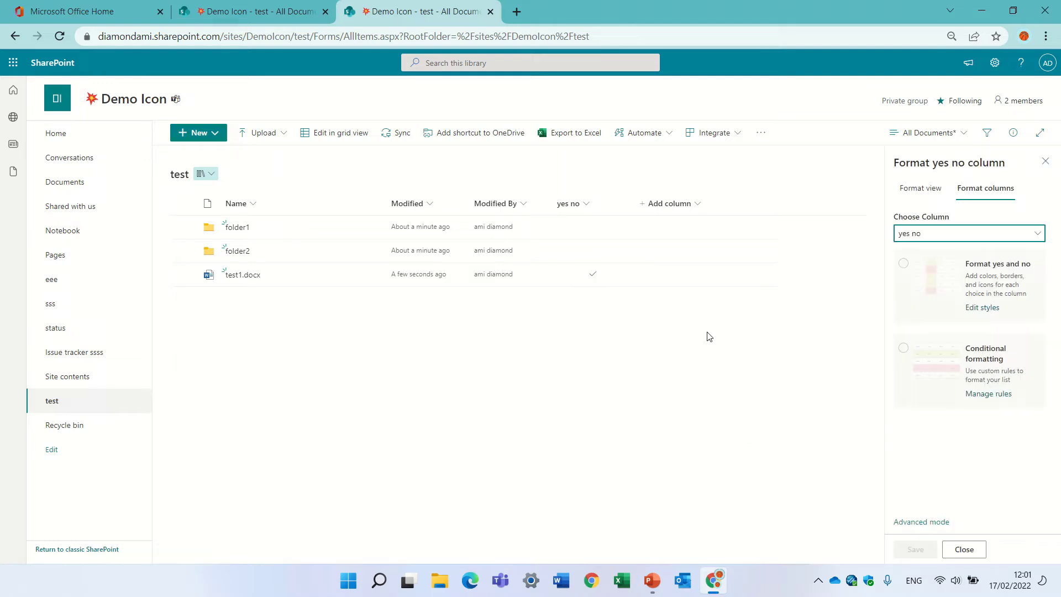
left_click(990, 291)
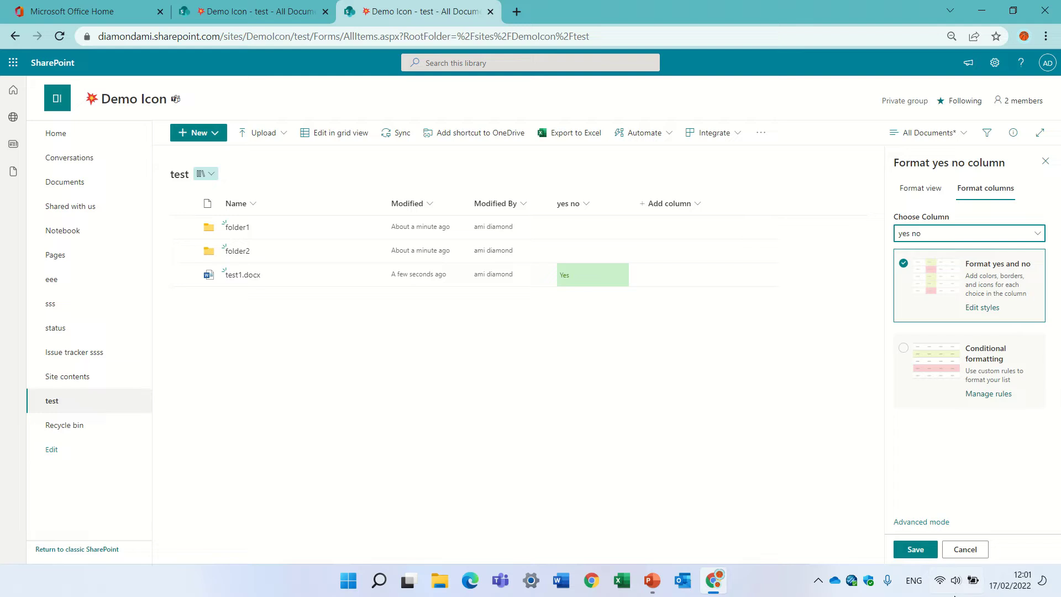
left_click(983, 308)
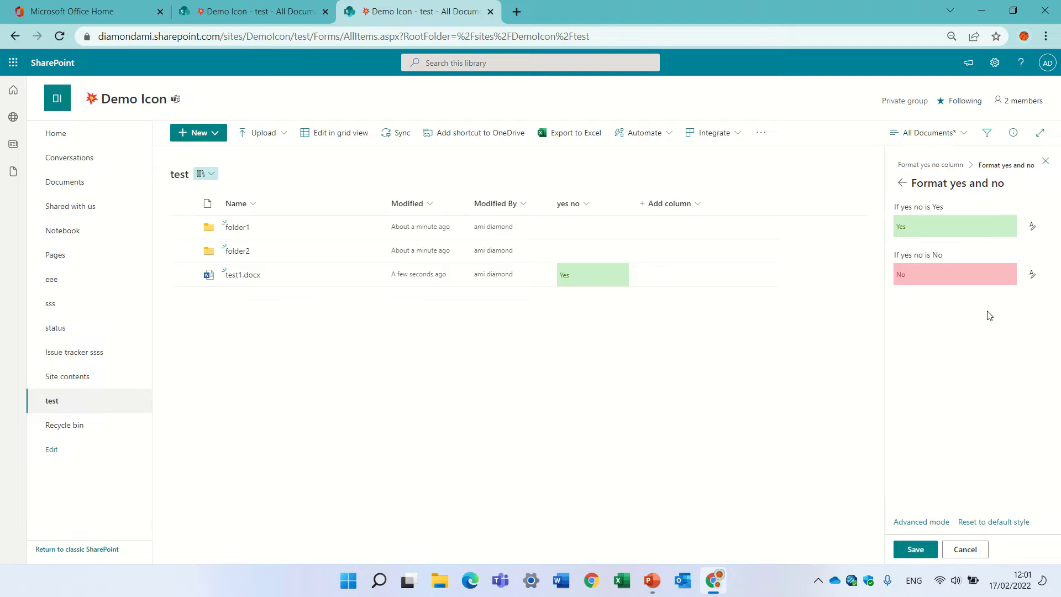
left_click(965, 550)
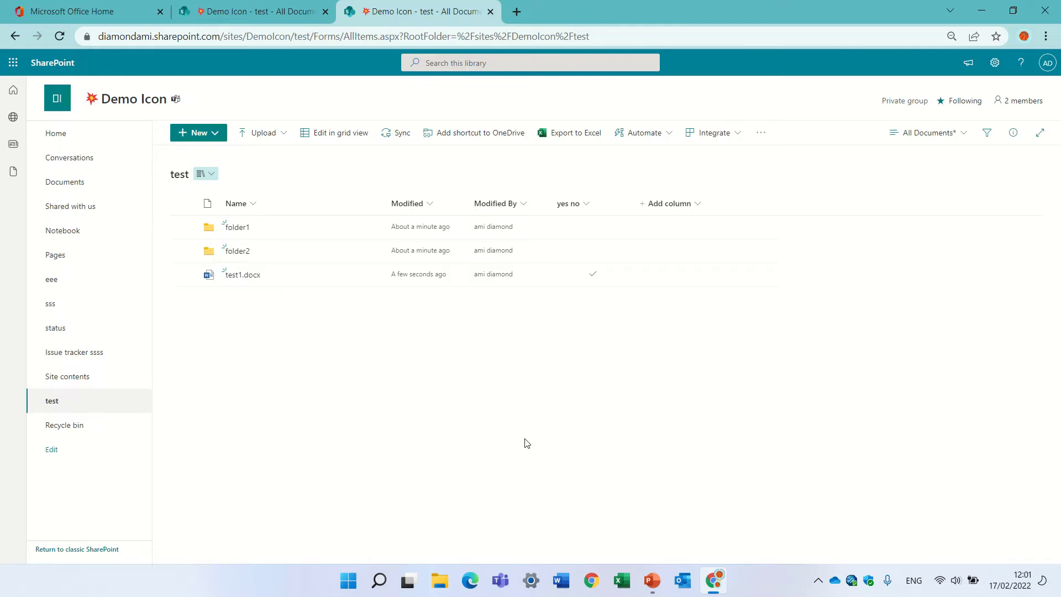
Step: Change the yes no column's type from Yes/No to Choice and save
left_click(590, 204)
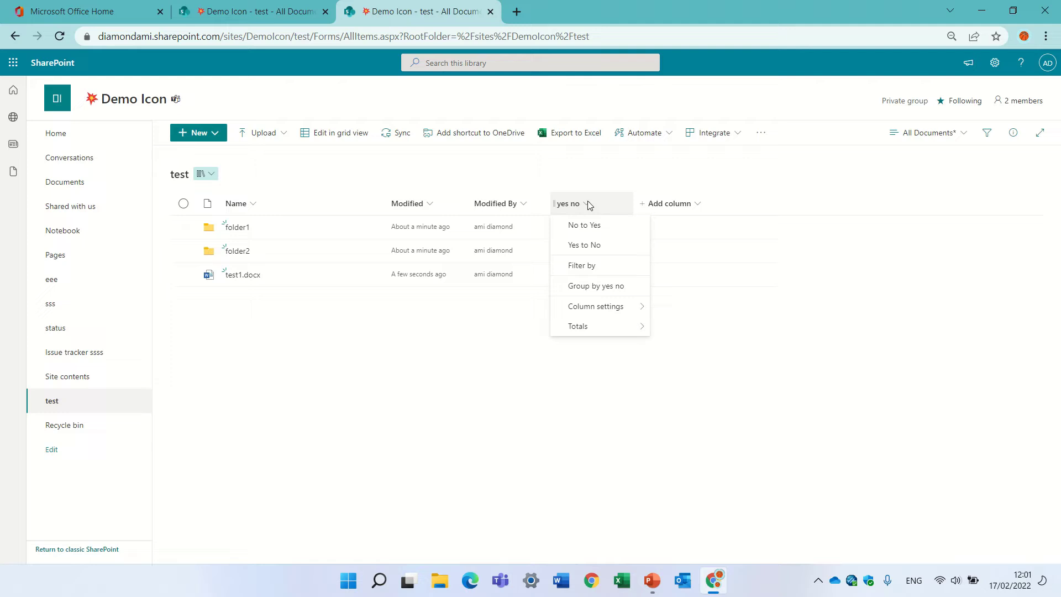
mouse_move(593, 311)
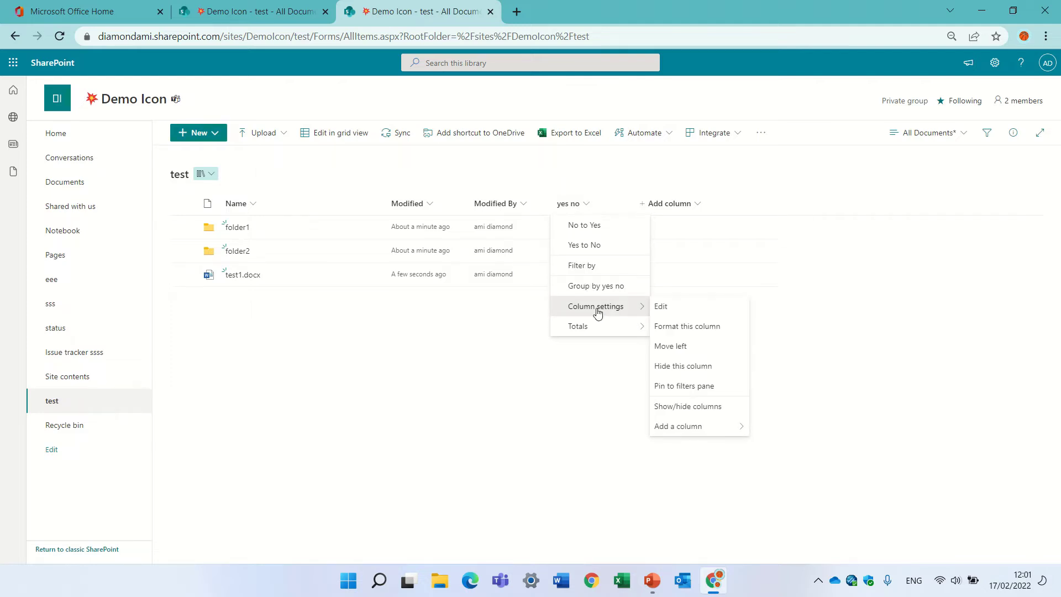
left_click(688, 307)
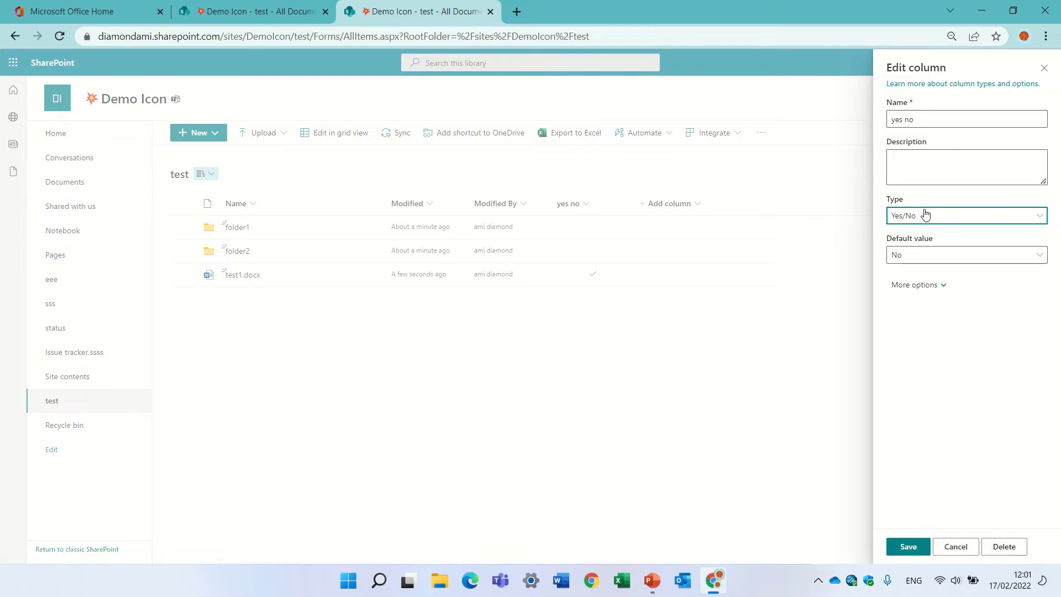
left_click(925, 214)
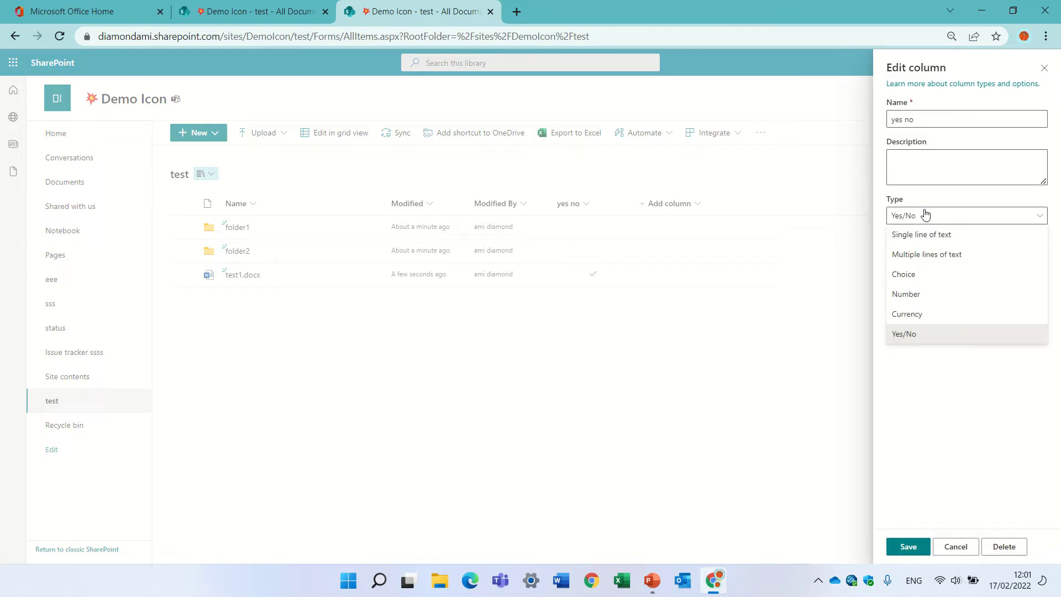
left_click(910, 274)
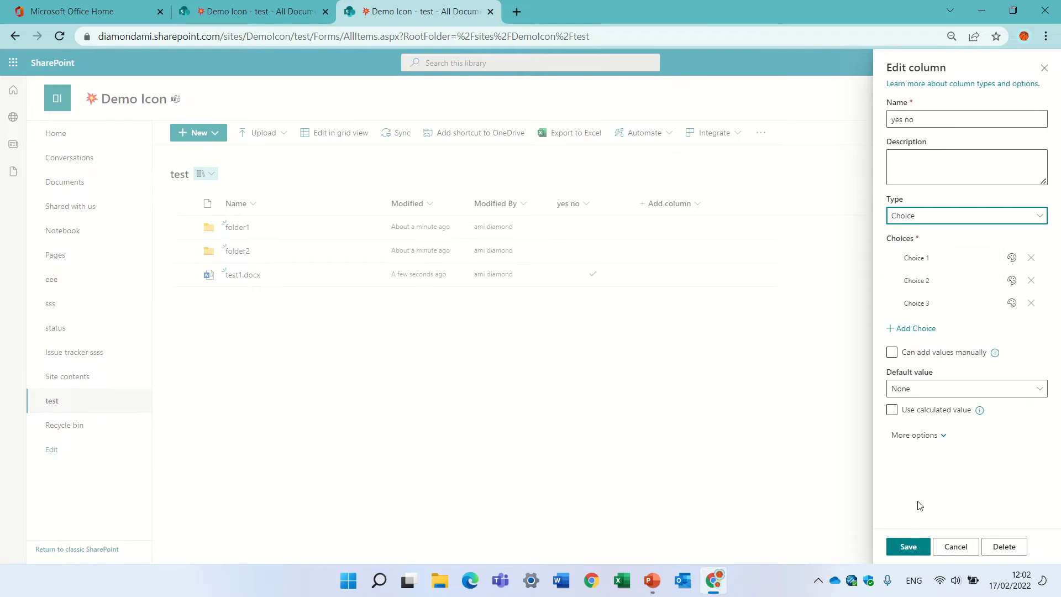
left_click(908, 548)
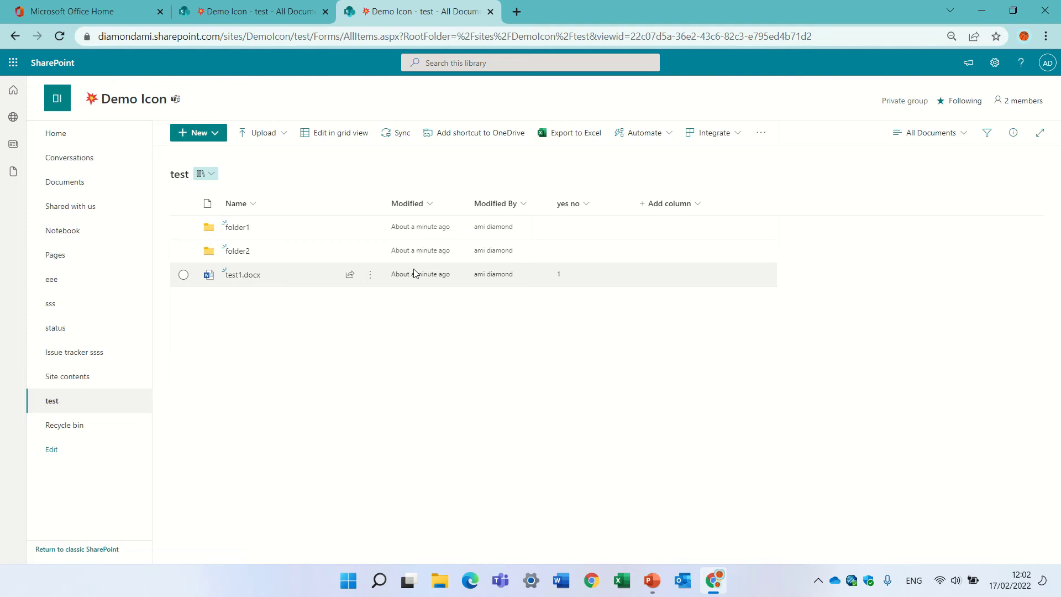
Step: Download test1.docx and upload the copy, test1 (1).docx, into folder1
left_click(370, 280)
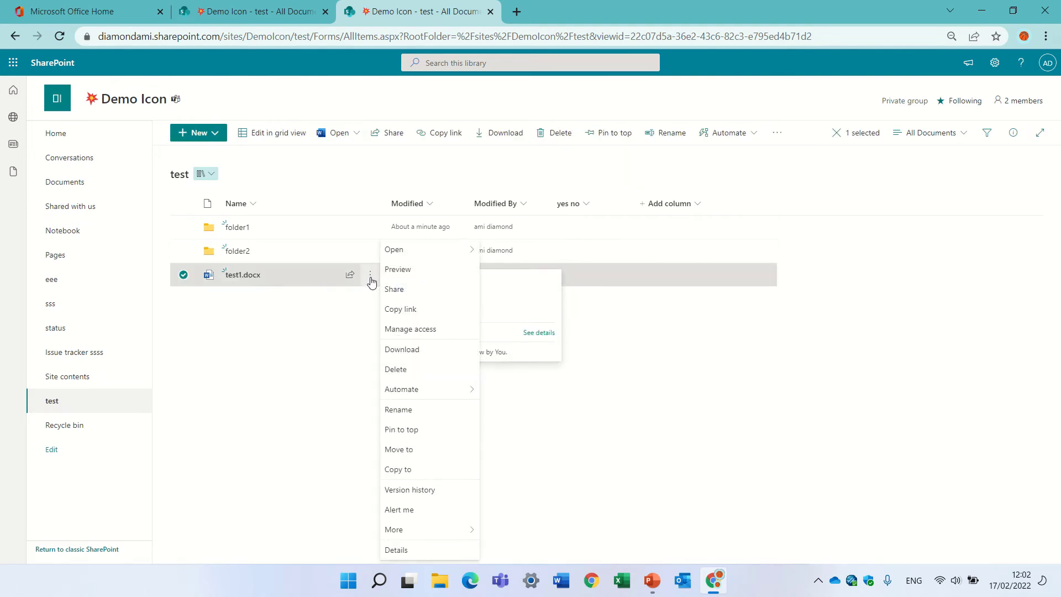
left_click(427, 350)
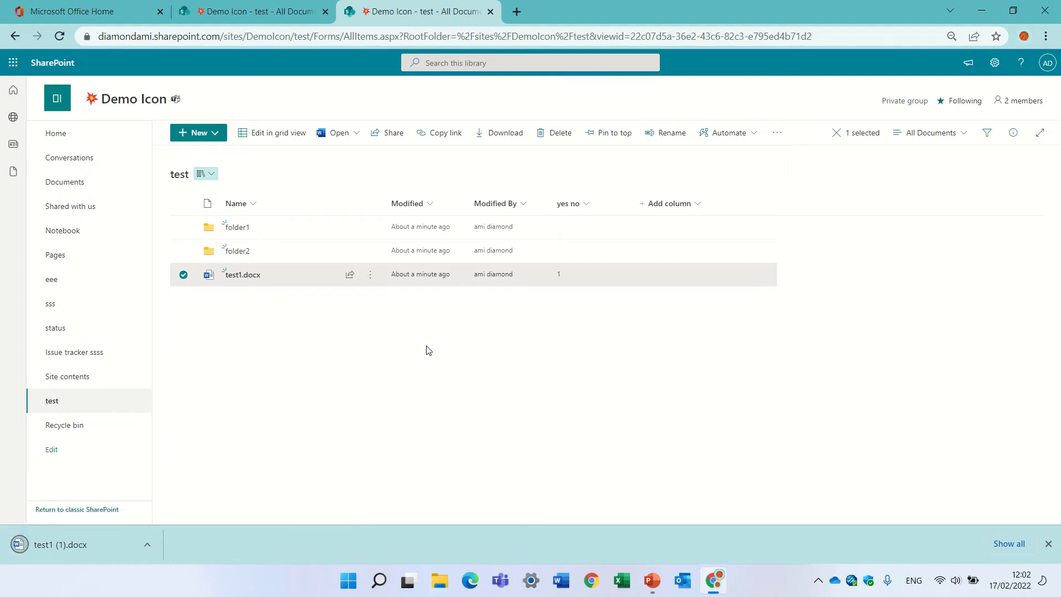
left_click(237, 230)
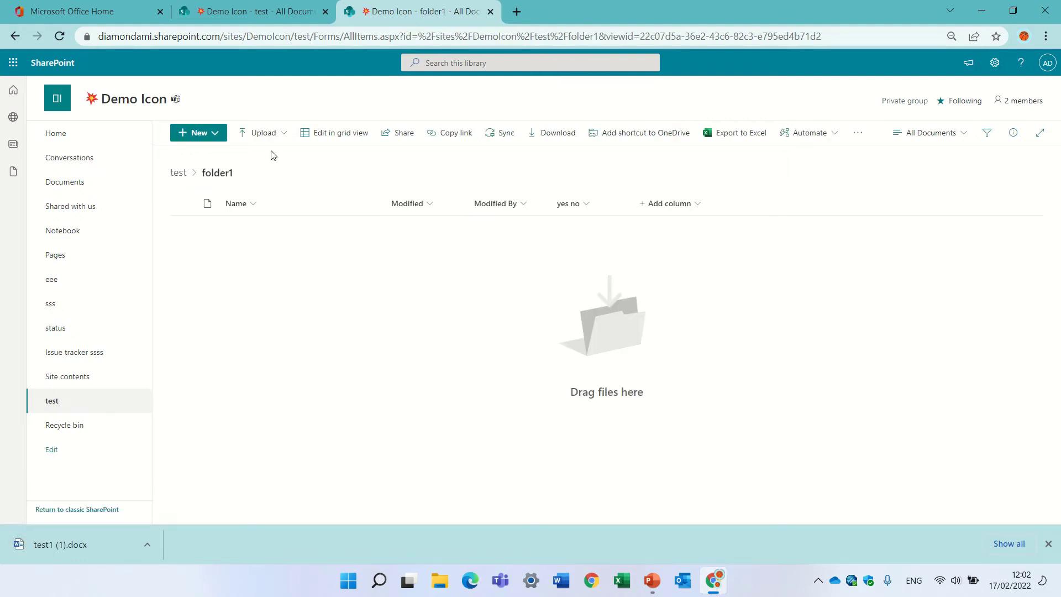
left_click(282, 138)
left_click(280, 153)
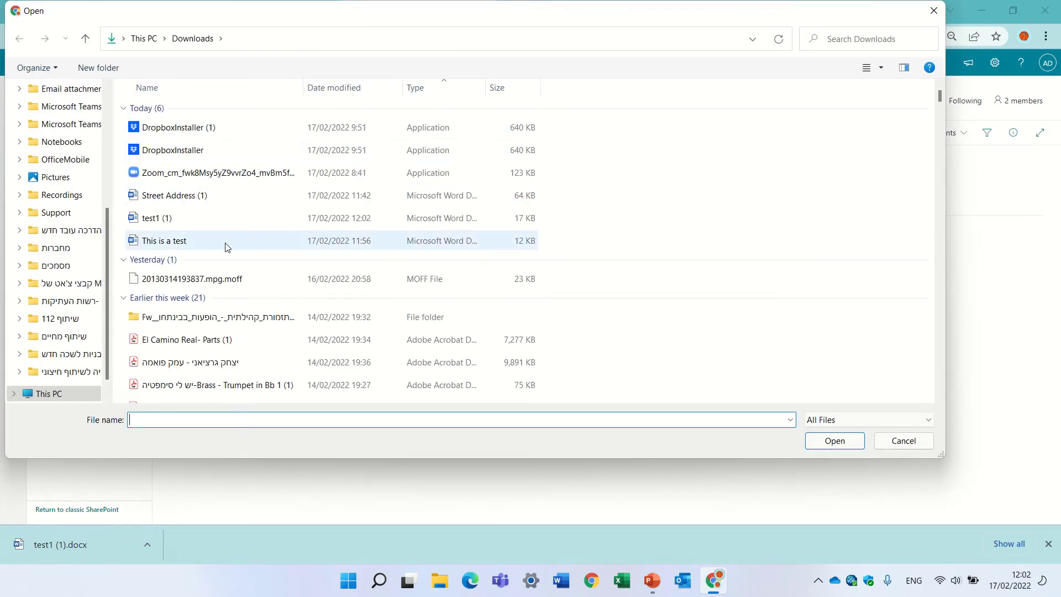
double_click(164, 221)
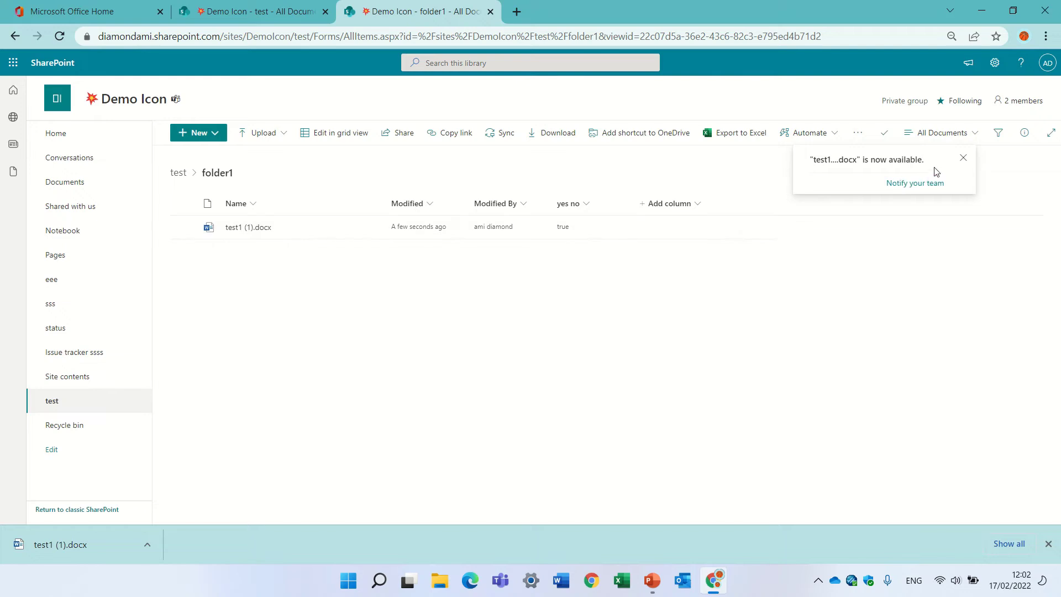
left_click(964, 157)
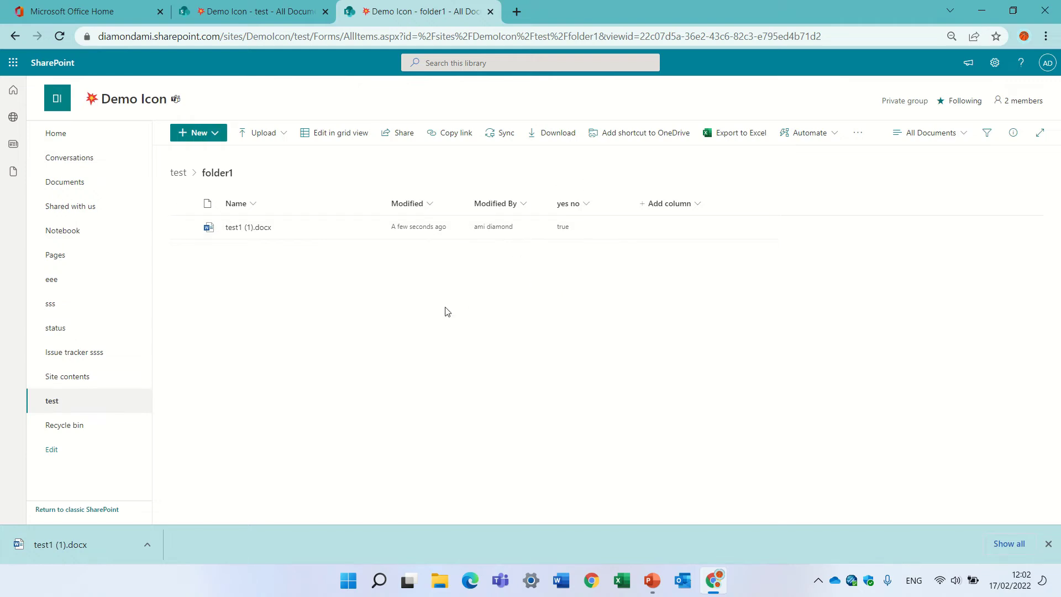
mouse_move(246, 233)
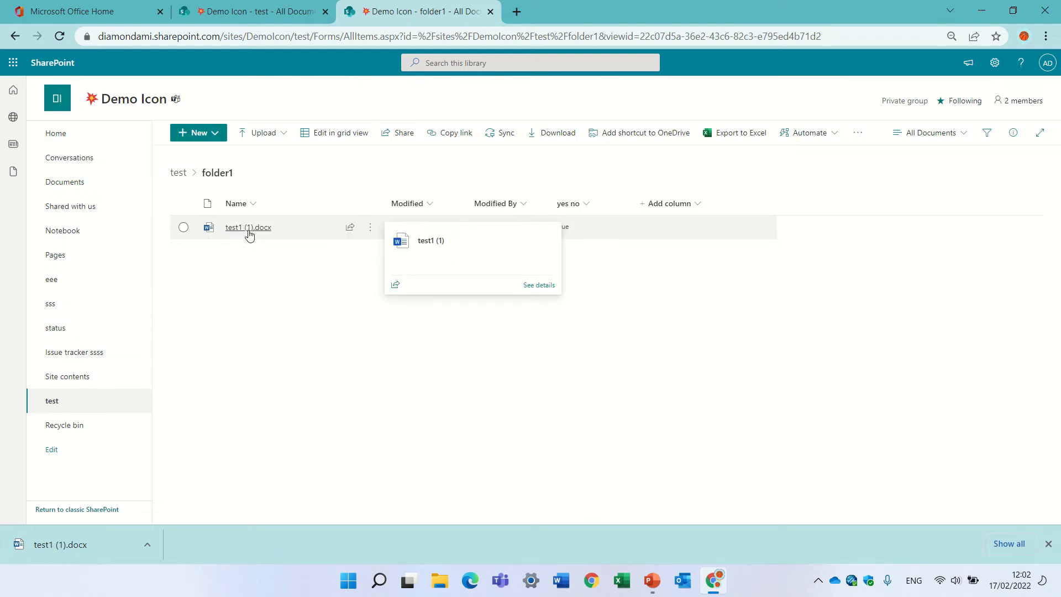
left_click(183, 228)
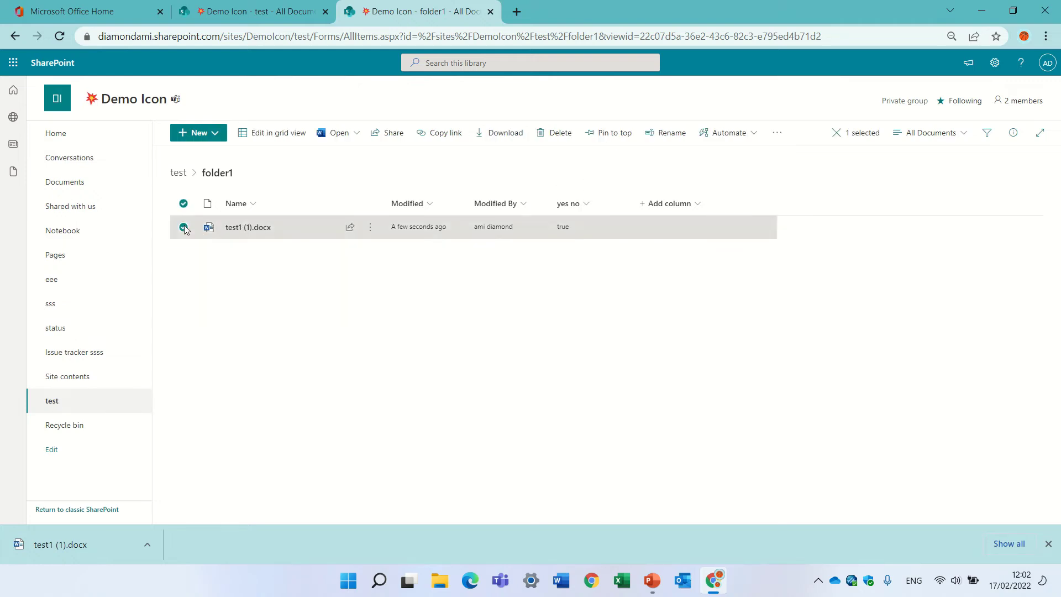
Step: Open test1 (1).docx in desktop Word and sign in, correcting the mistyped account e-mail
left_click(353, 134)
left_click(388, 178)
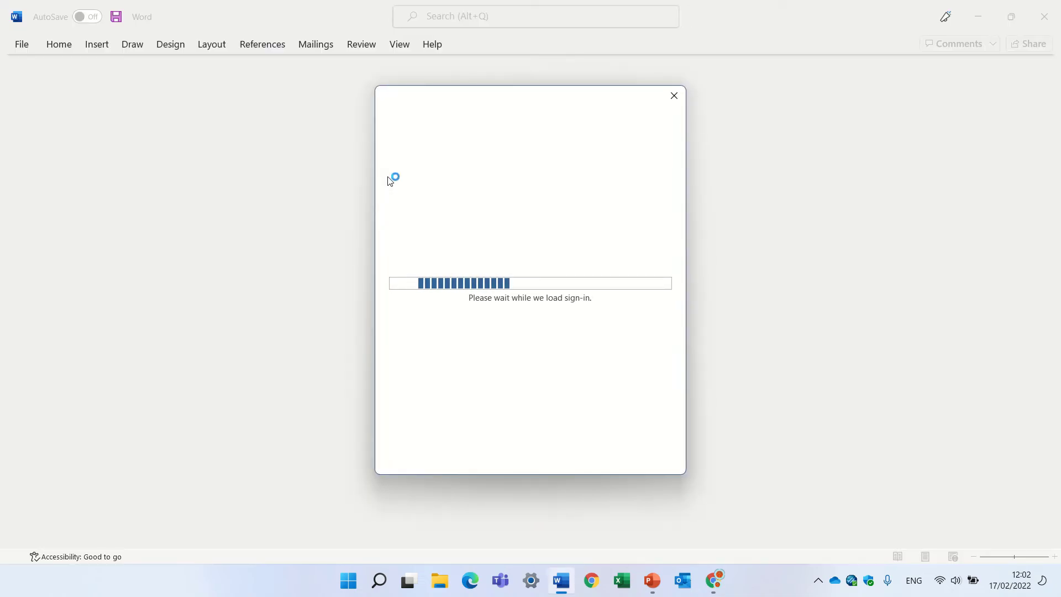
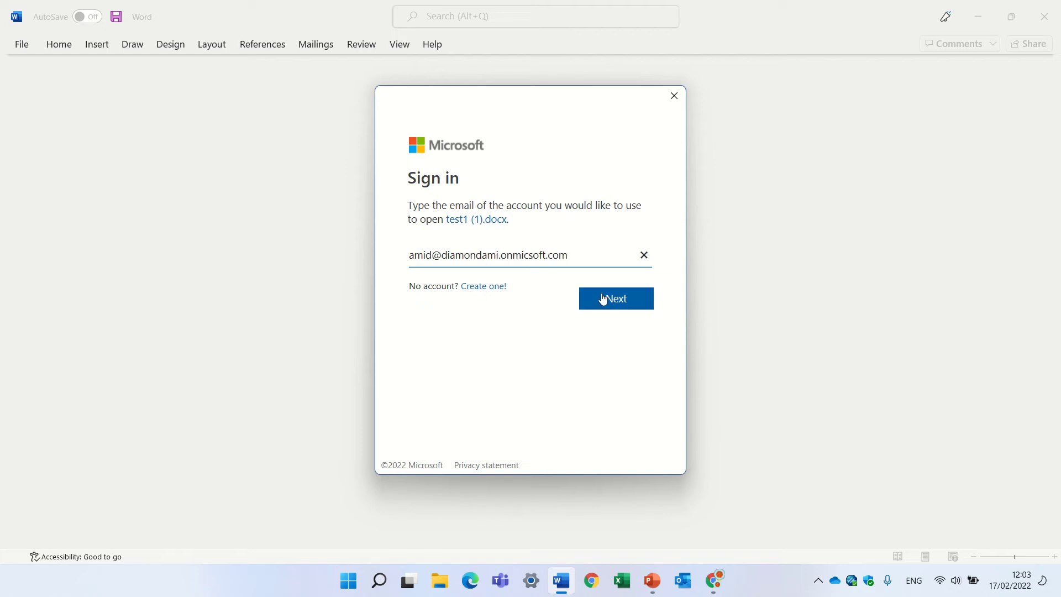
left_click(617, 305)
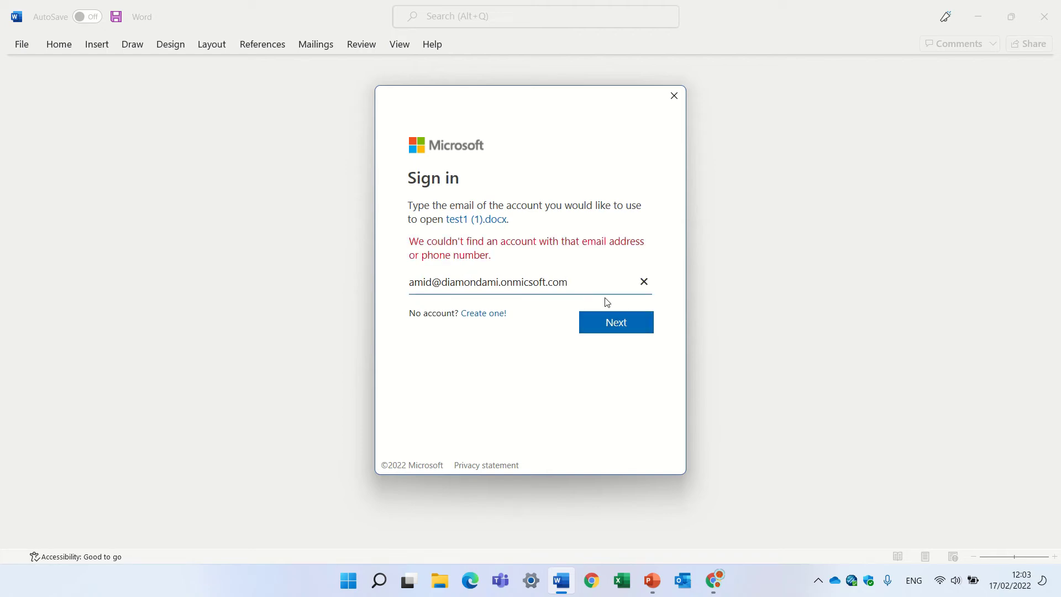
left_click_drag(579, 278, 338, 273)
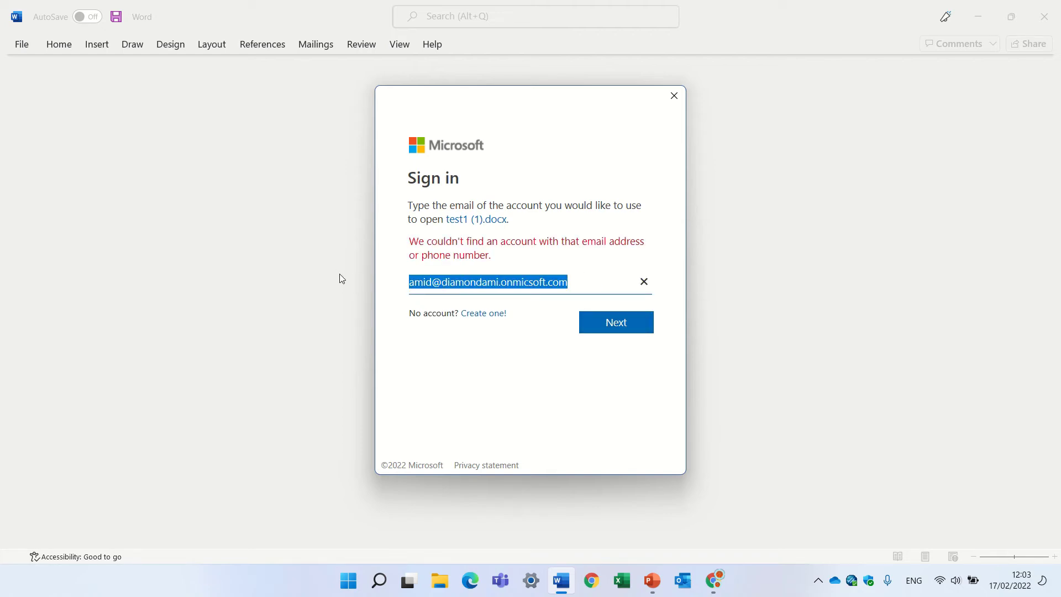
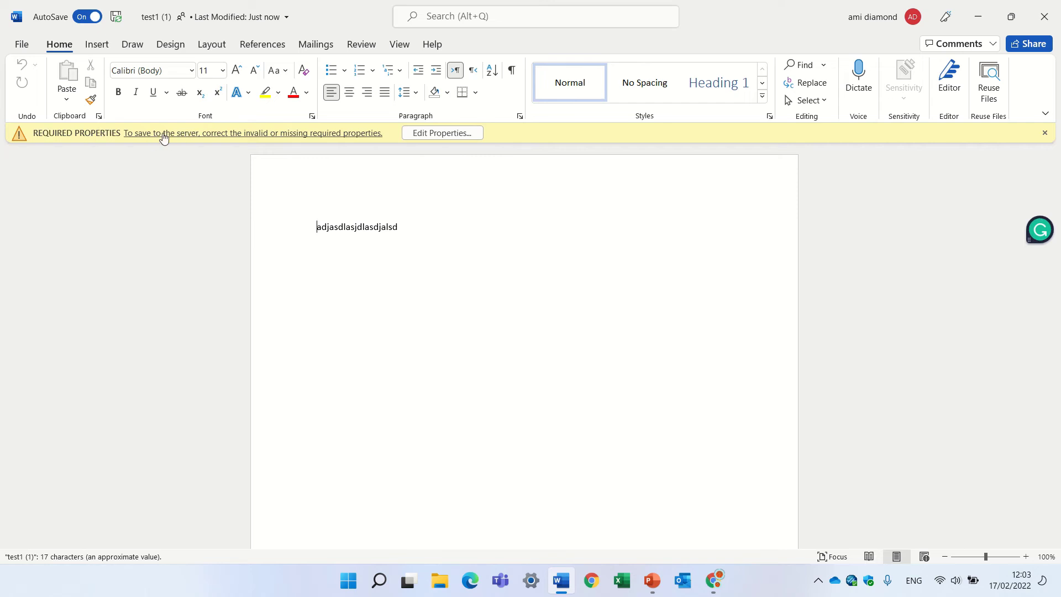
Step: Set the document's yes no property to Choice 1 and add the text 'sddsadas'
left_click(434, 133)
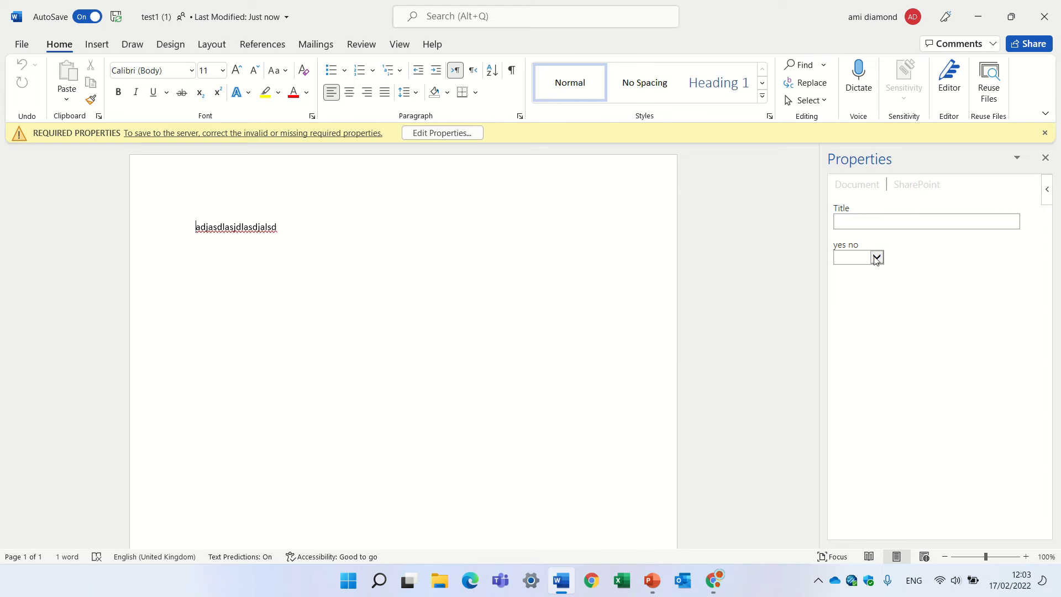
left_click(876, 257)
left_click(863, 270)
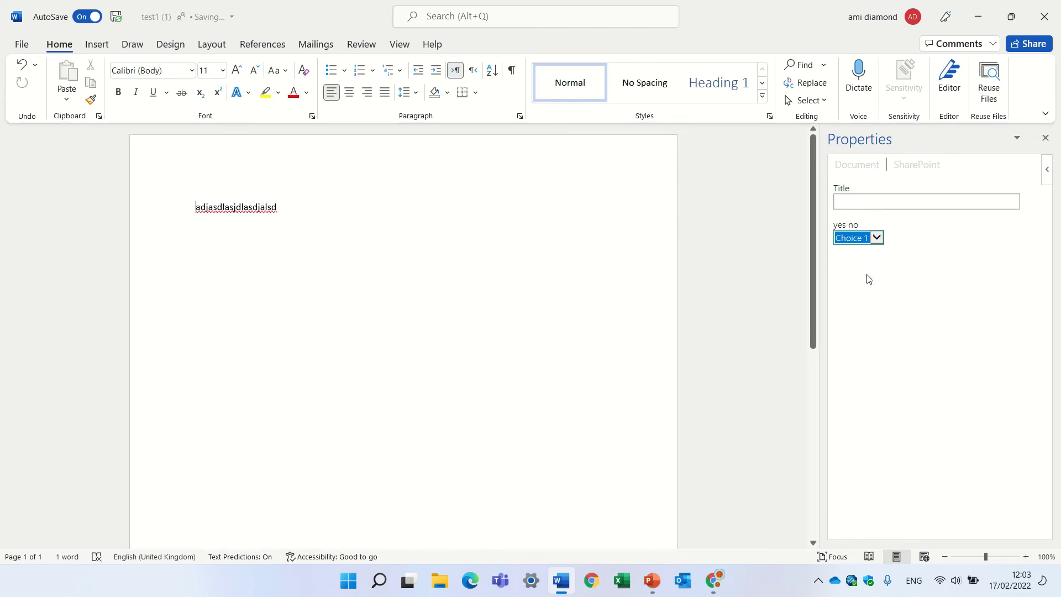
left_click(864, 239)
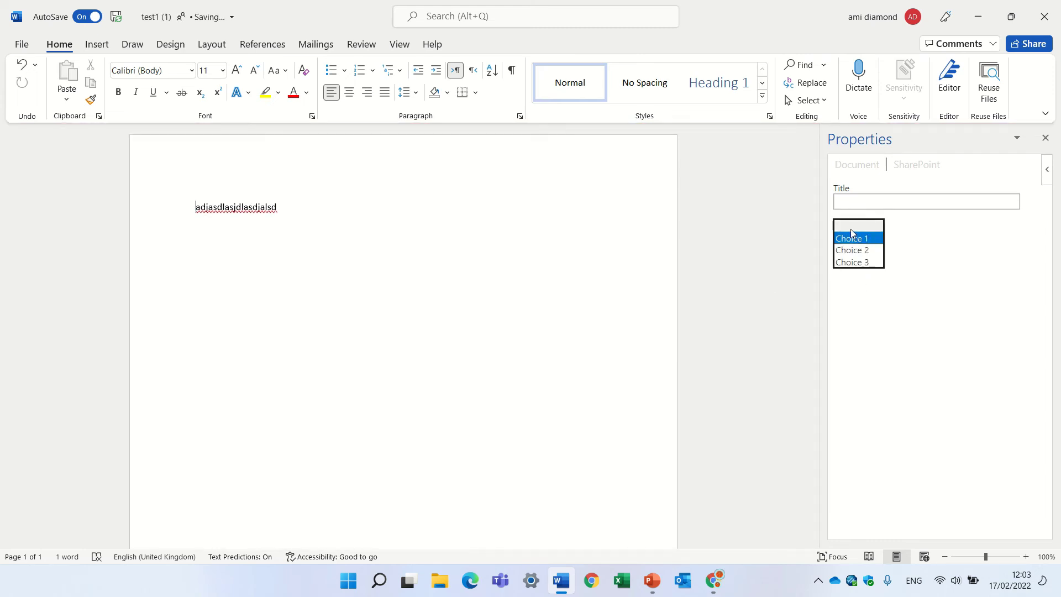
left_click(851, 230)
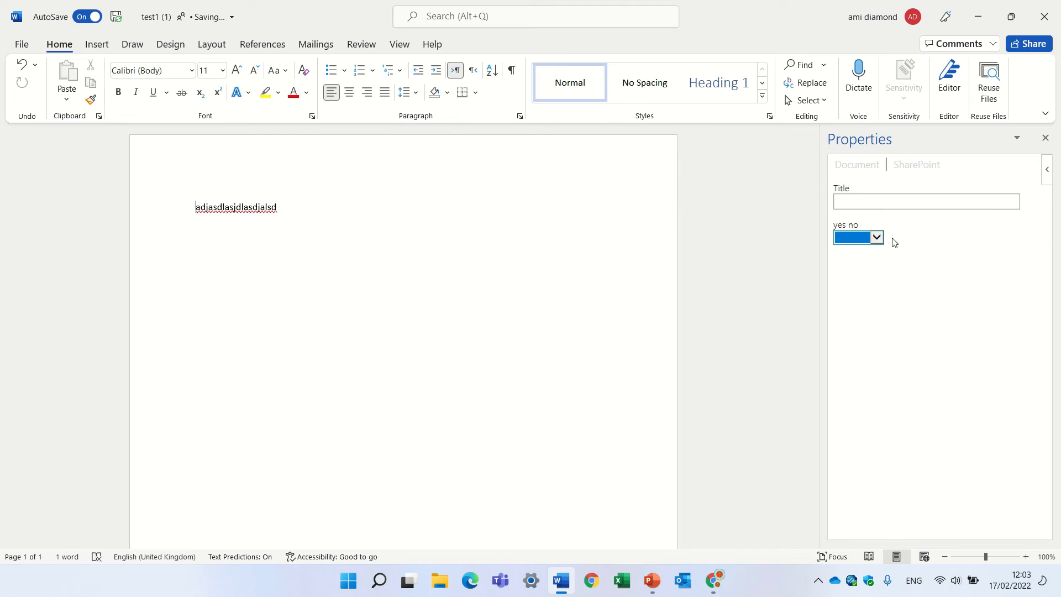
left_click(877, 239)
left_click(865, 250)
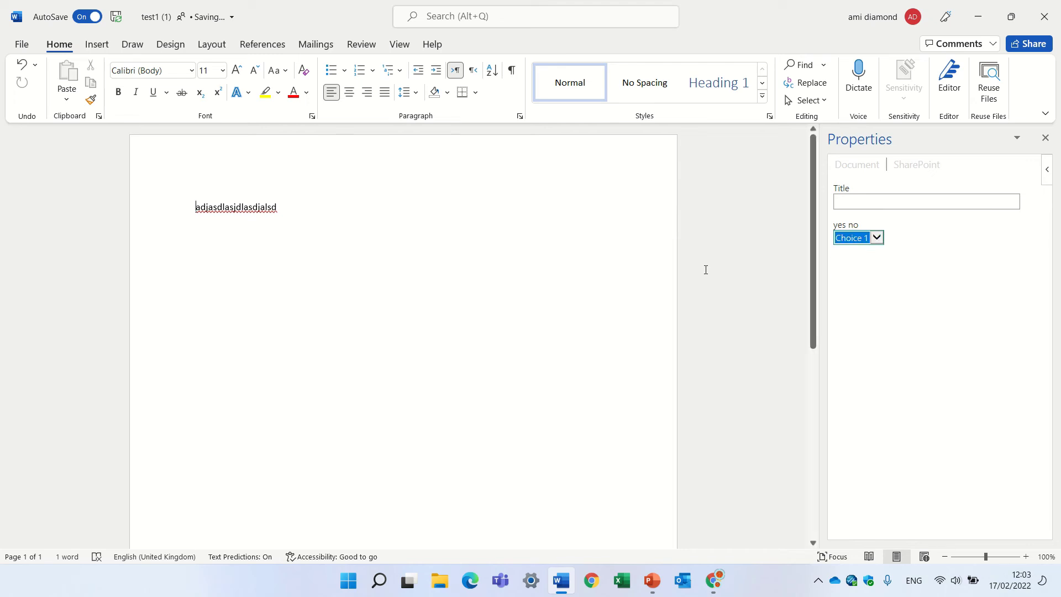
left_click(556, 262)
type("sddsadas")
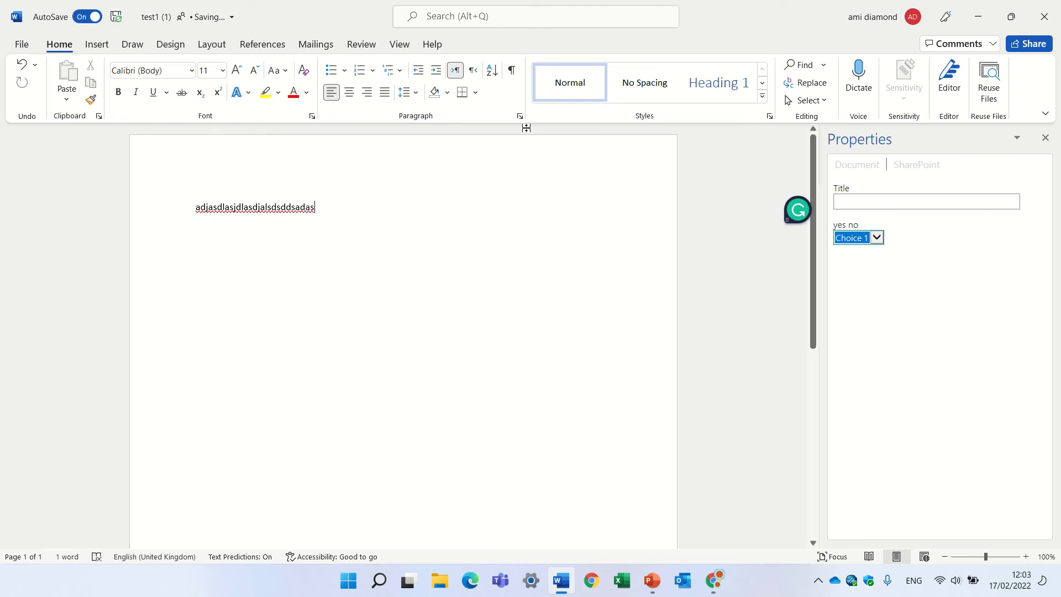
Step: Close Word and change test1.docx's yes no value from true to Choice 1 in the details pane
left_click(1053, 11)
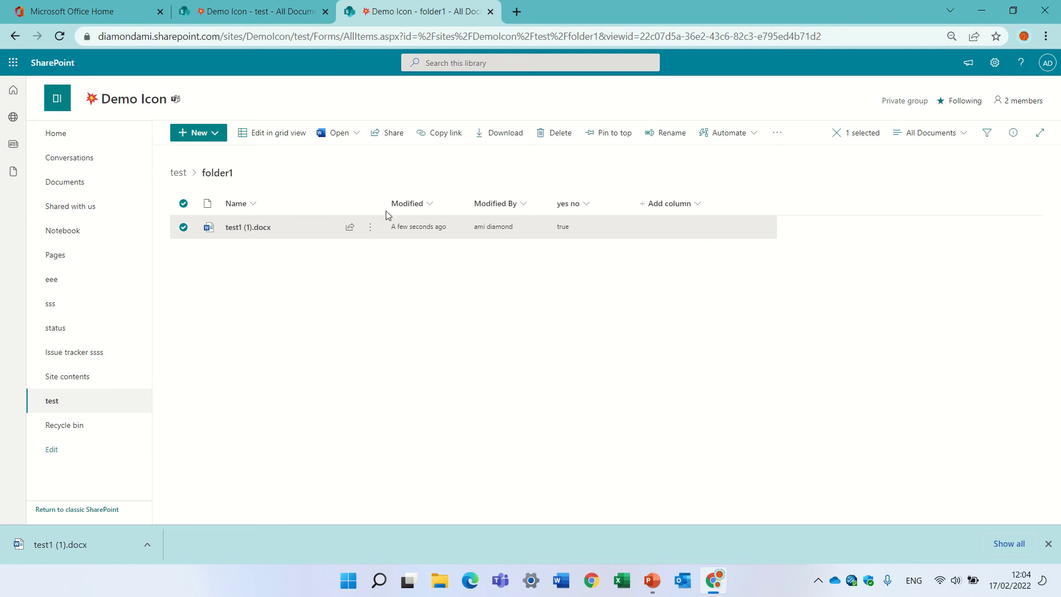
left_click(178, 172)
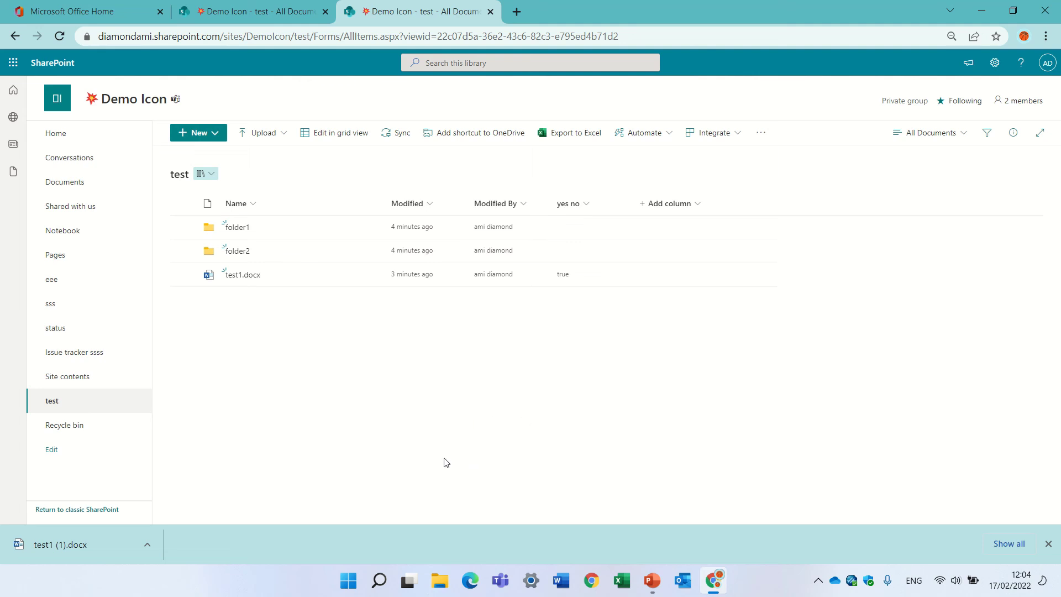
left_click(183, 274)
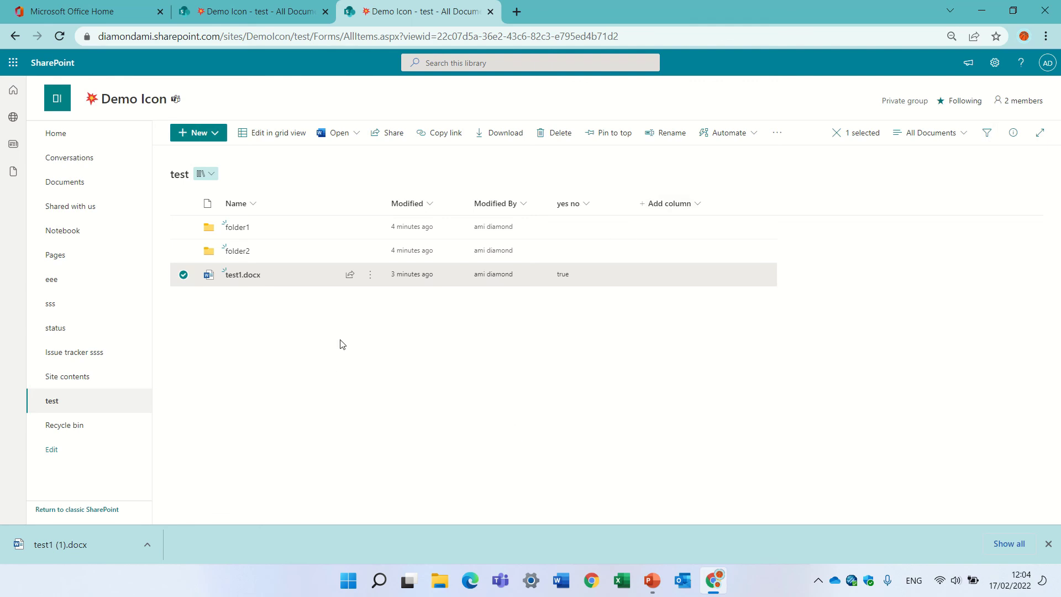
left_click(1015, 135)
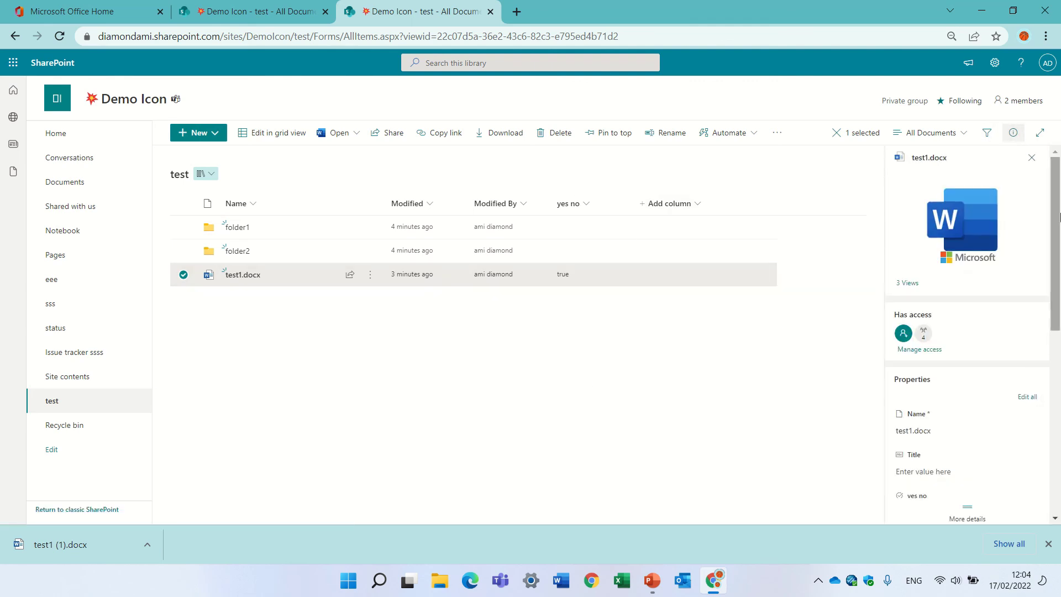
scroll(982, 295, "down", 3)
left_click(934, 325)
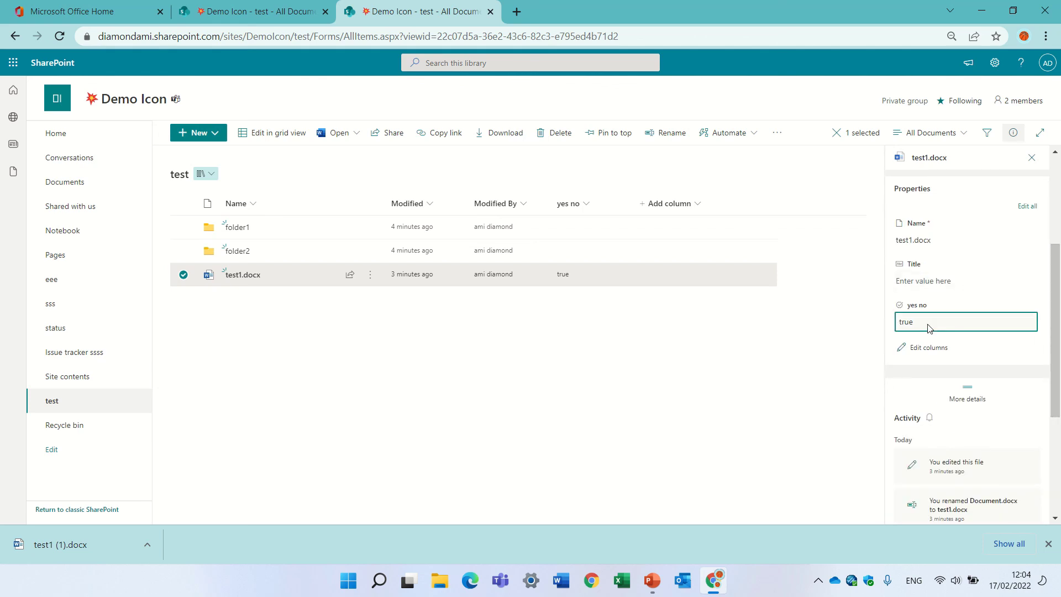
left_click(926, 367)
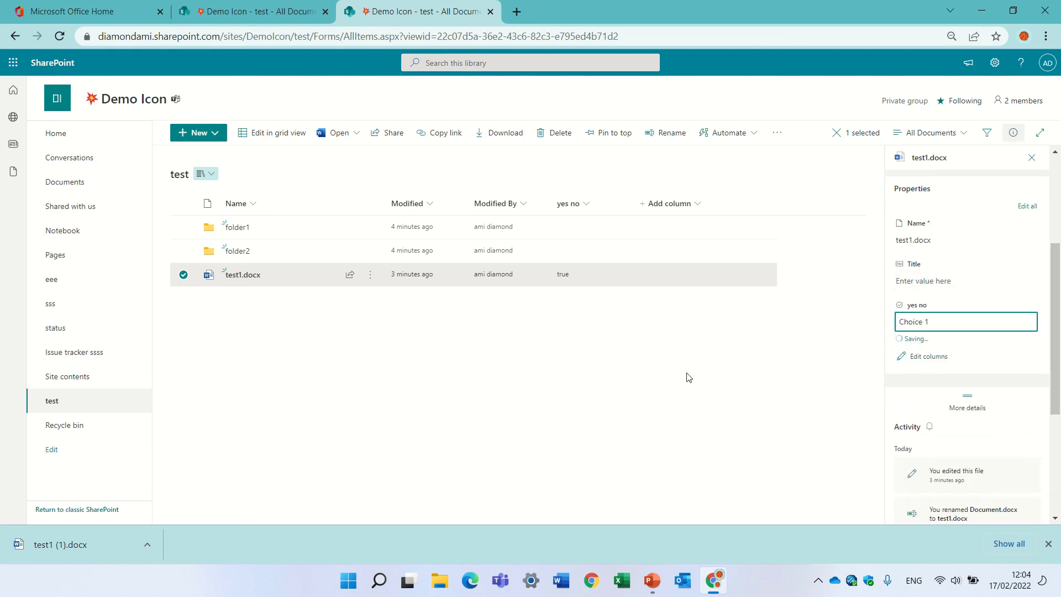
left_click(617, 379)
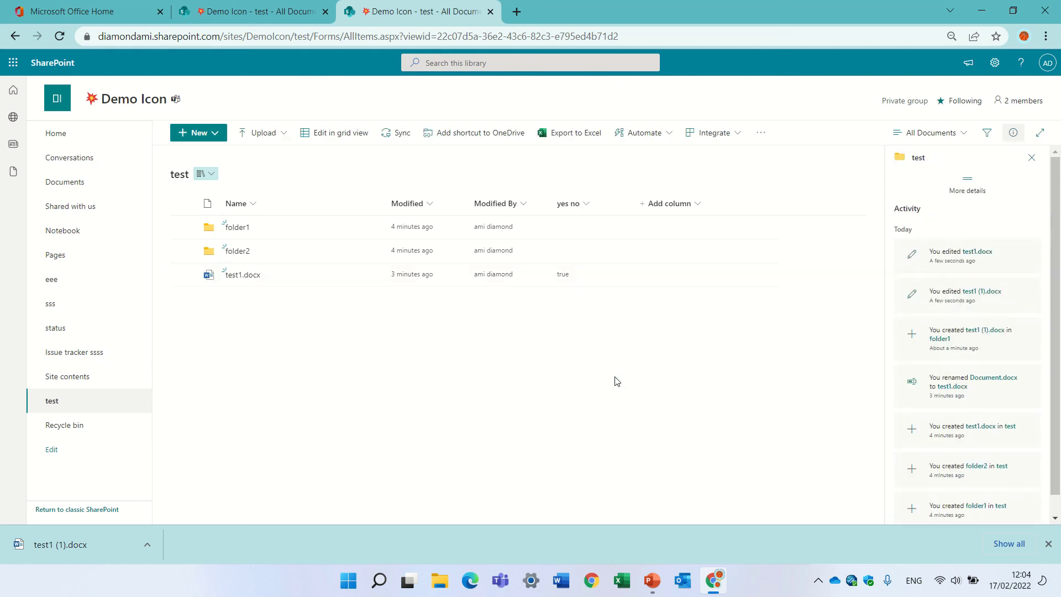
Step: Open folder1 to confirm test1 (1).docx shows Choice 1 under yes no
left_click(238, 227)
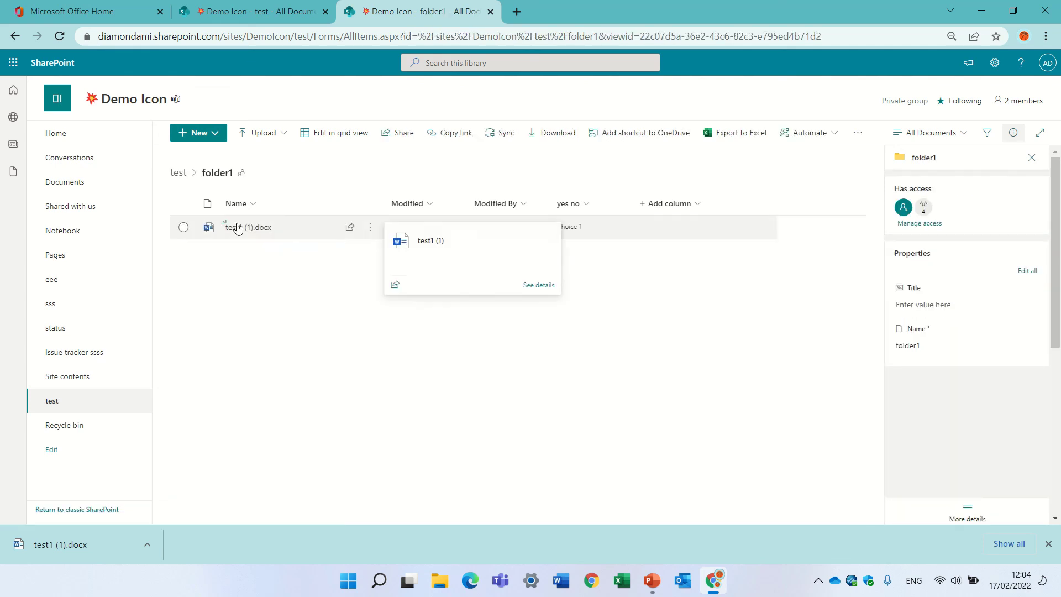